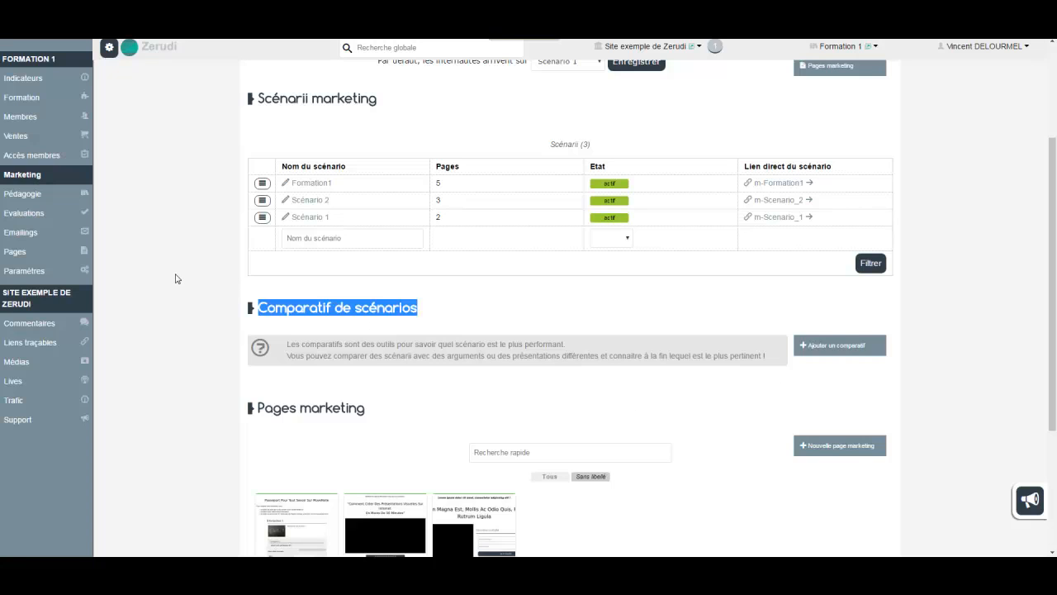
Duplicate the Formation1 marketing scenario and confirm the duplication.
scroll(175, 278, up, 1)
scroll(175, 278, down, 1)
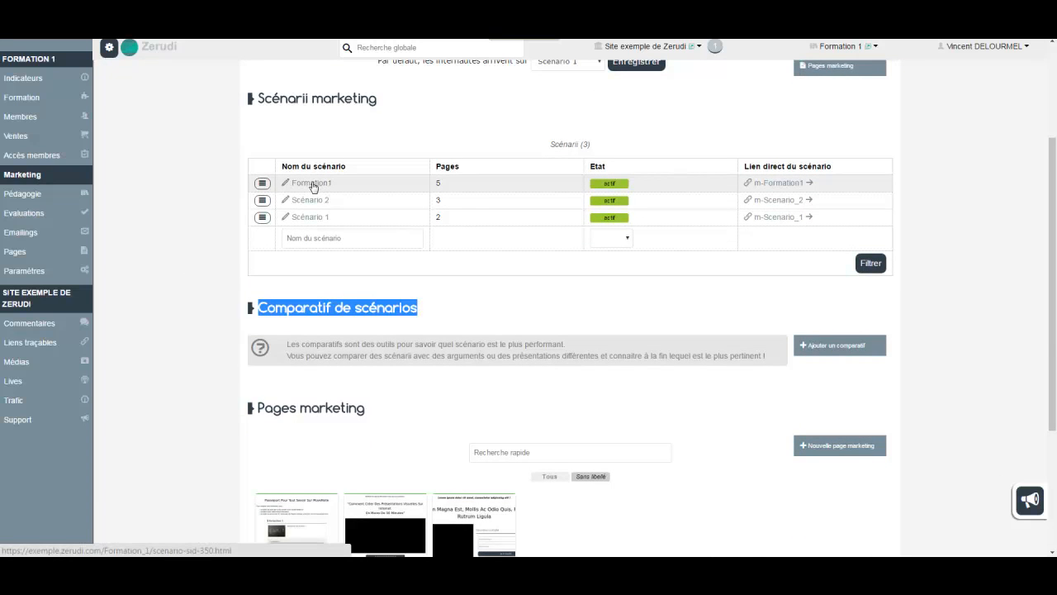
click(261, 184)
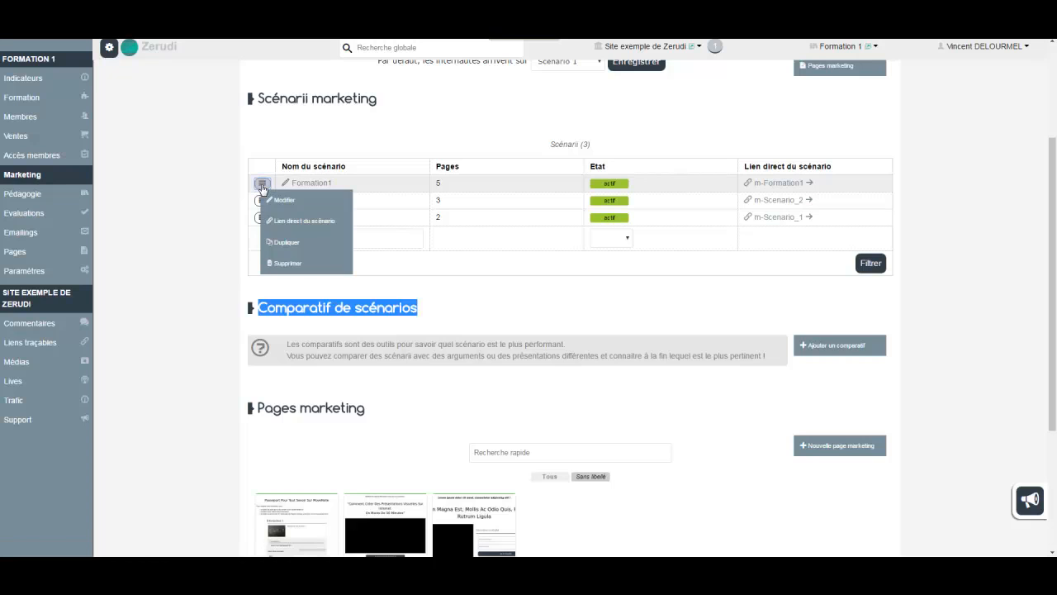
click(288, 245)
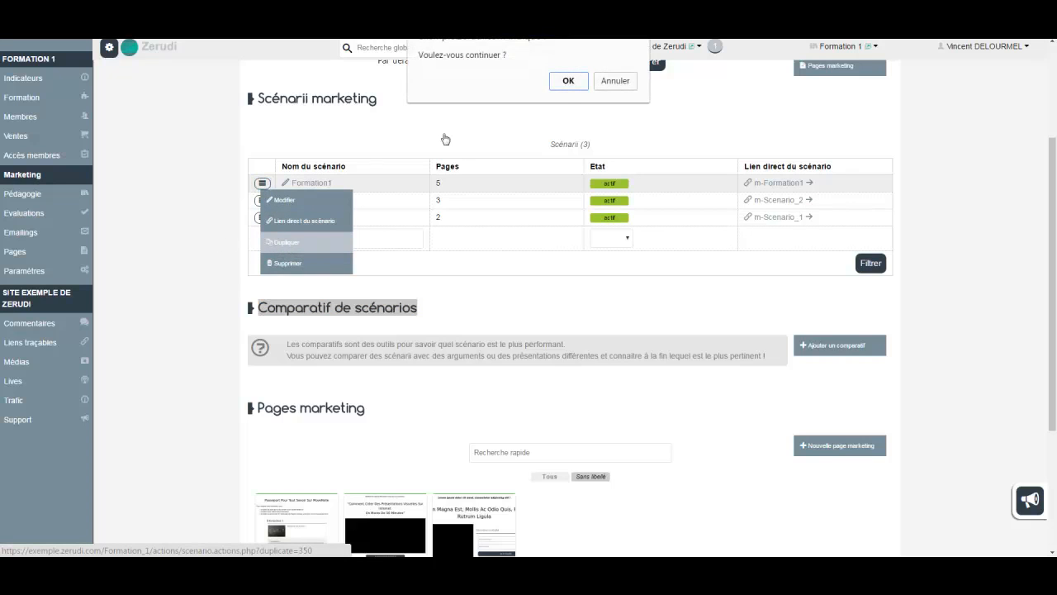
click(568, 81)
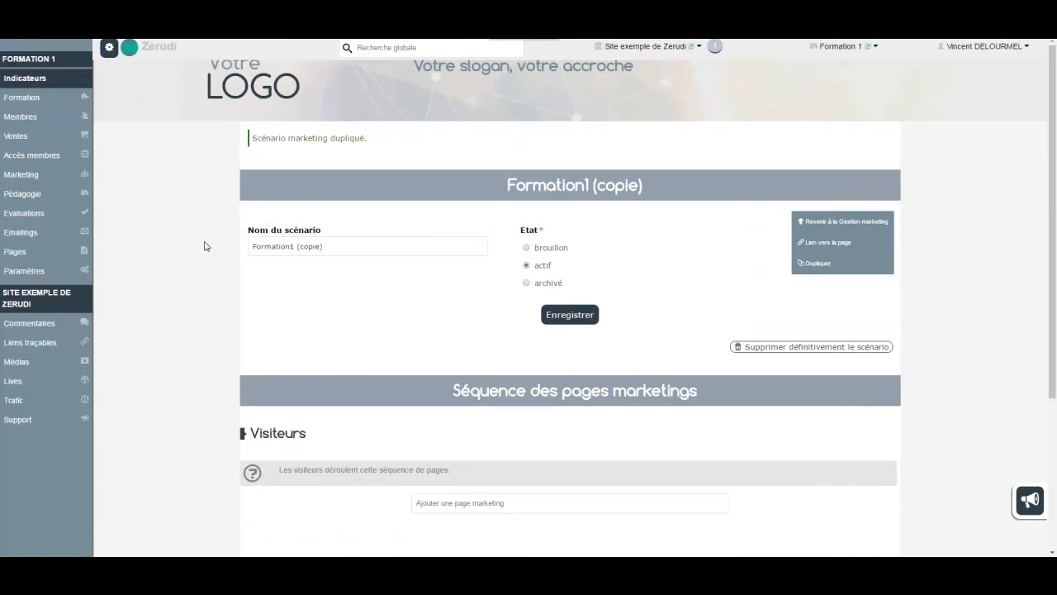
Add Squeeze page type and page commande type, in that order, to the copied scenario's Visiteurs page sequence.
scroll(206, 246, down, 3)
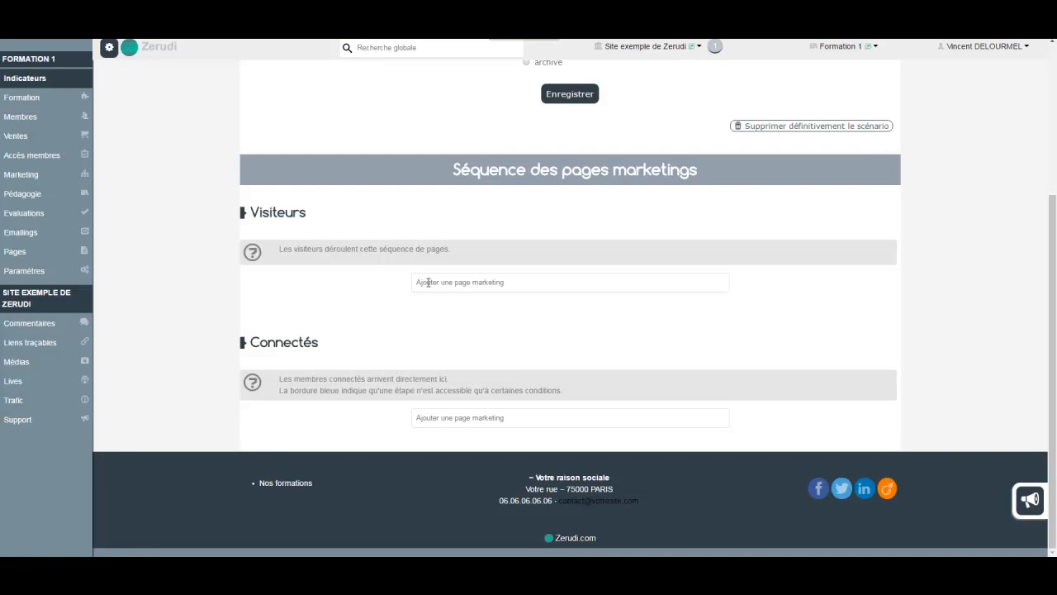
click(428, 283)
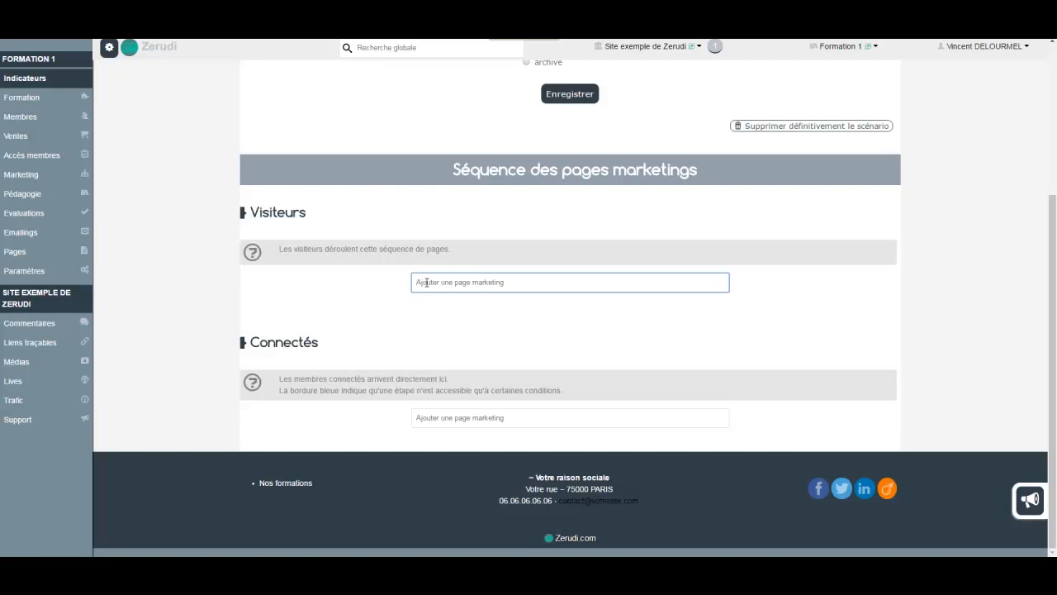
text(squ)
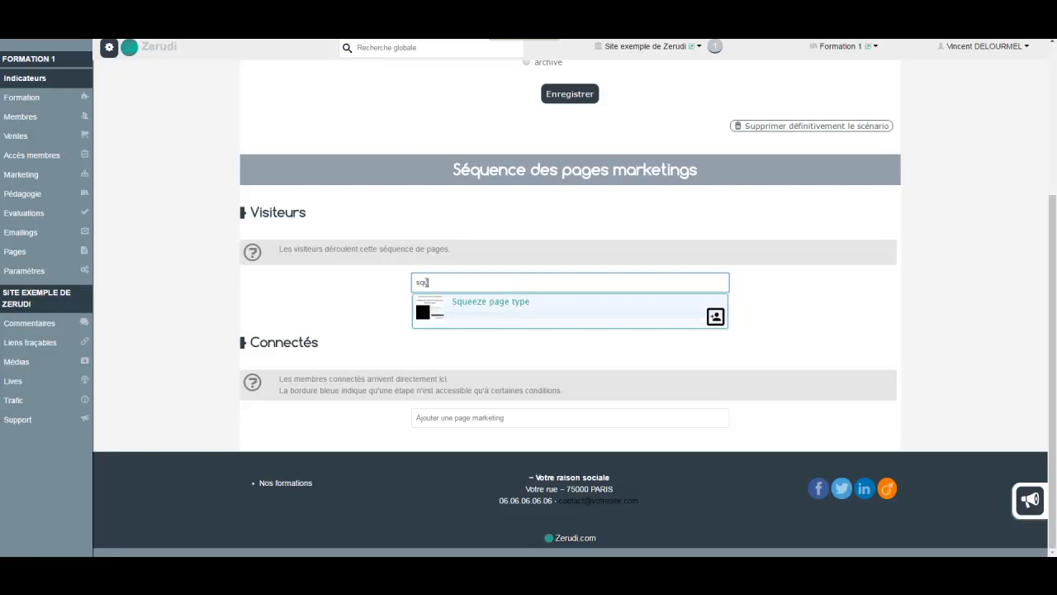
click(476, 304)
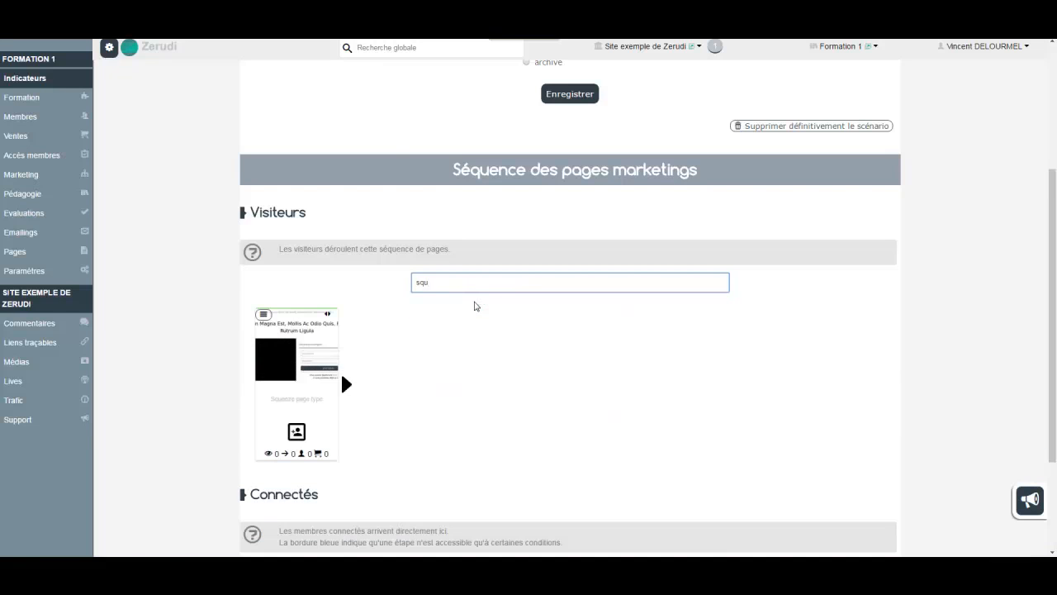
drag(427, 286, 414, 289)
text(comm)
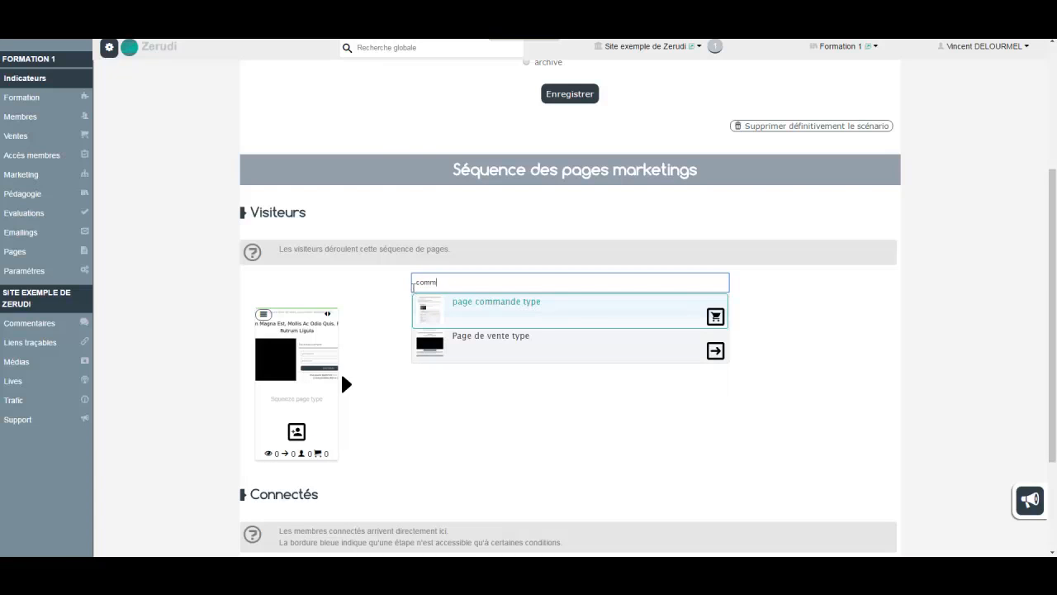
click(479, 304)
click(177, 294)
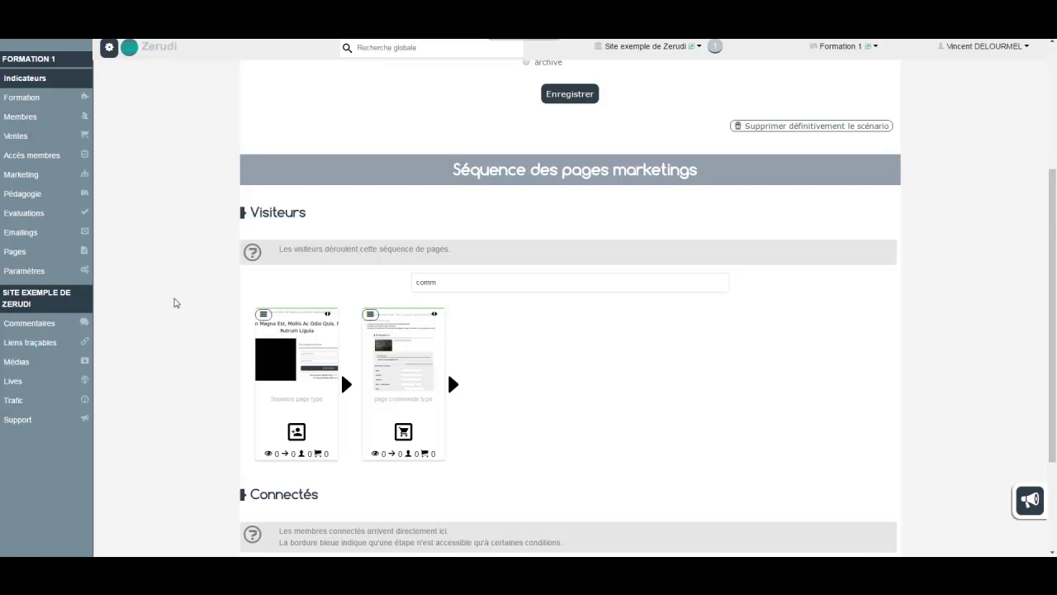
Reopen the Formation1 (copie) scenario from the marketing management page, rename it Formation1-b and save it.
scroll(173, 303, down, 3)
scroll(198, 322, up, 5)
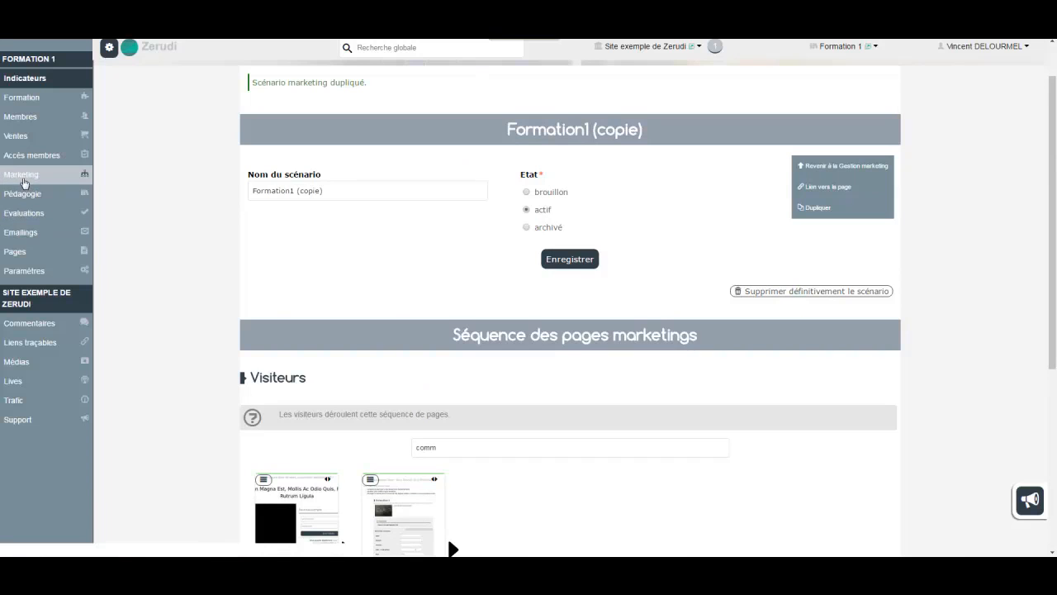
click(83, 175)
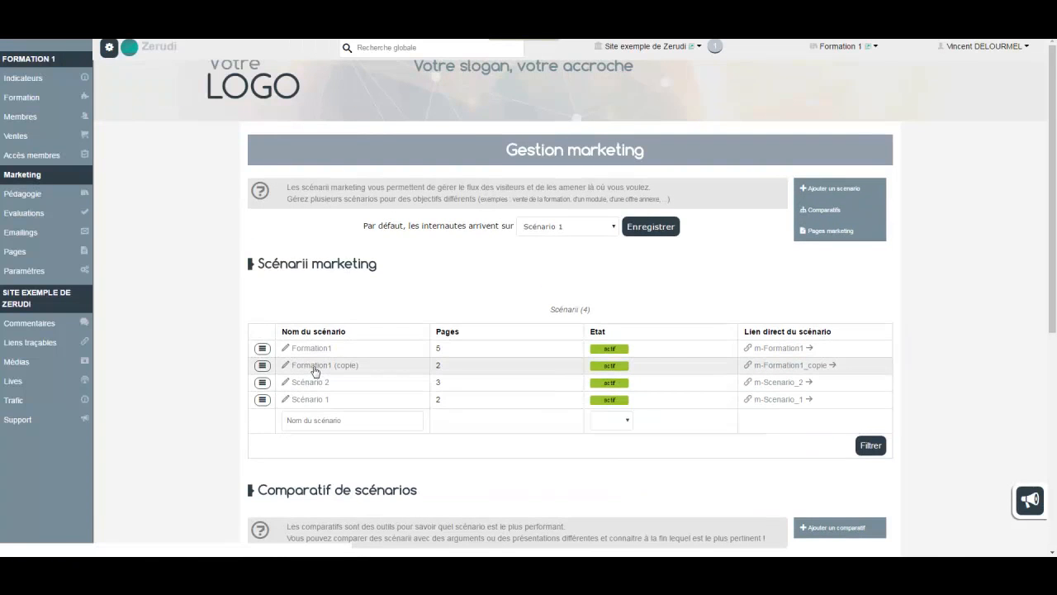
click(269, 368)
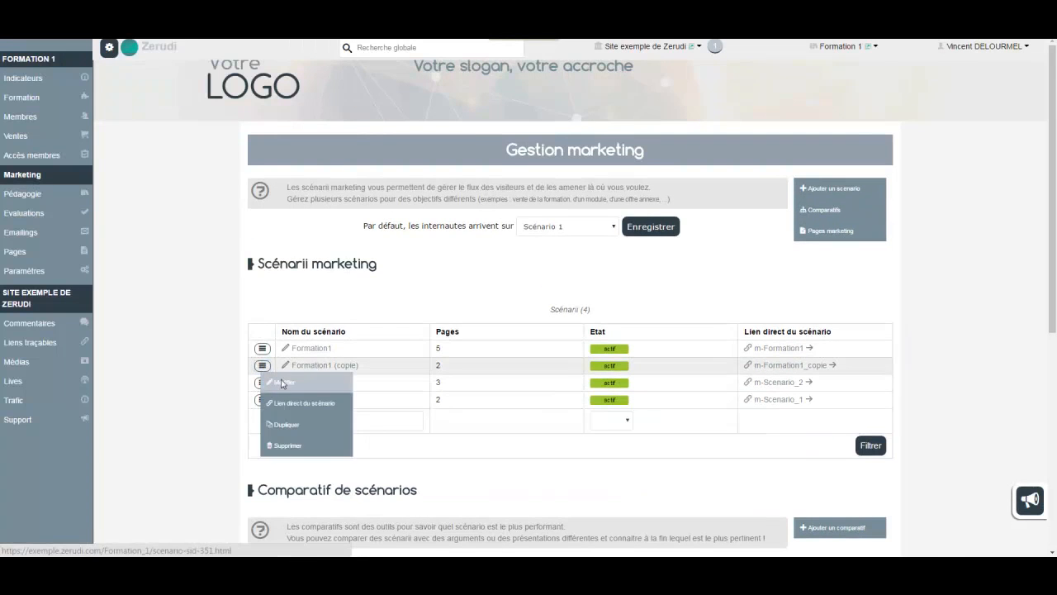
click(280, 383)
drag(294, 212, 327, 212)
text(-)
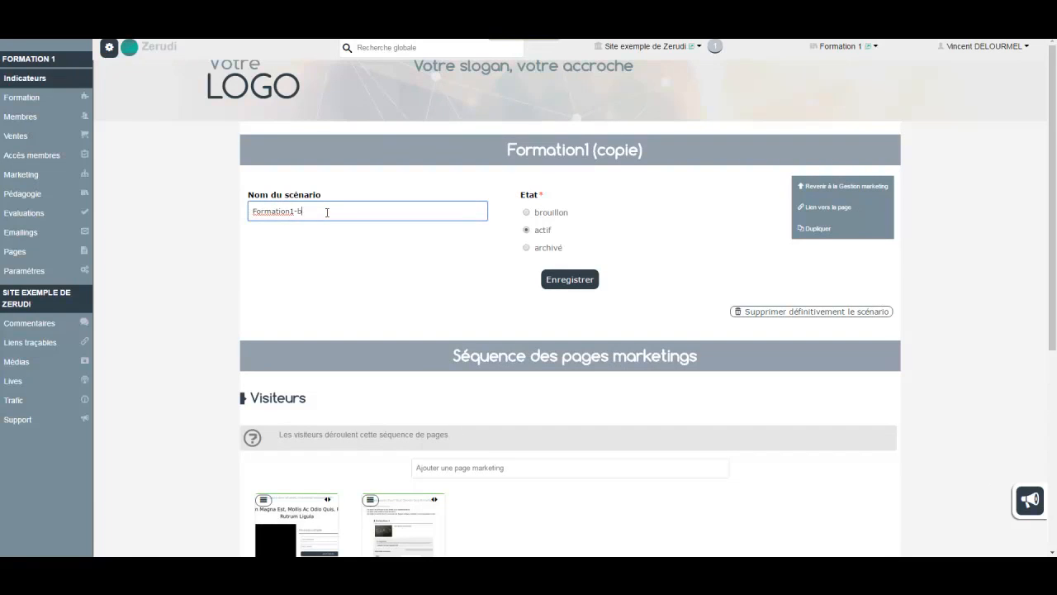
text(b)
click(548, 281)
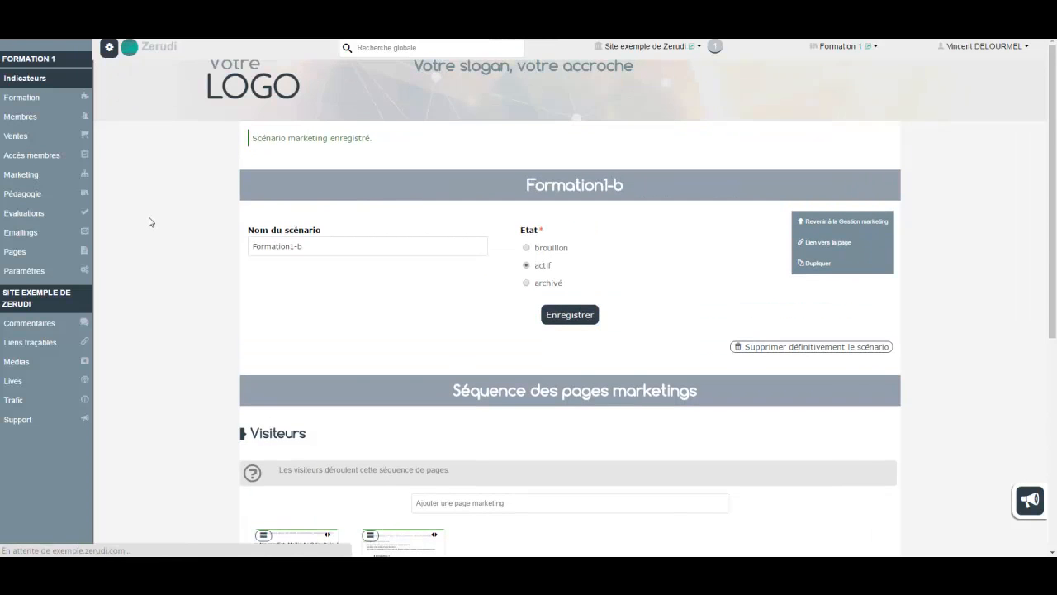
Return to the marketing management page and create a second duplicate of the original Formation1 scenario.
click(21, 174)
scroll(205, 207, down, 3)
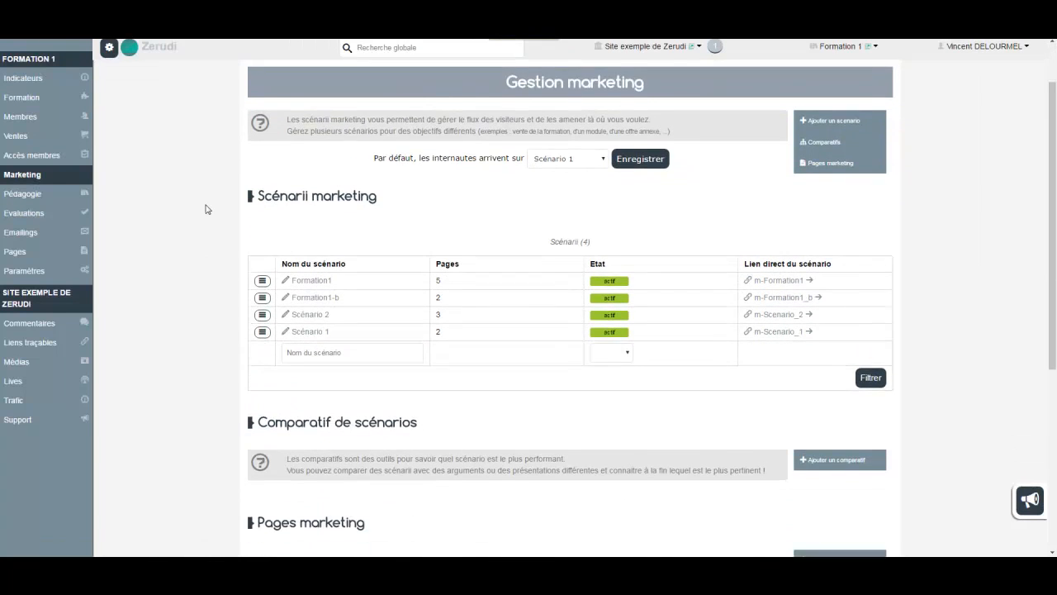
scroll(206, 209, down, 1)
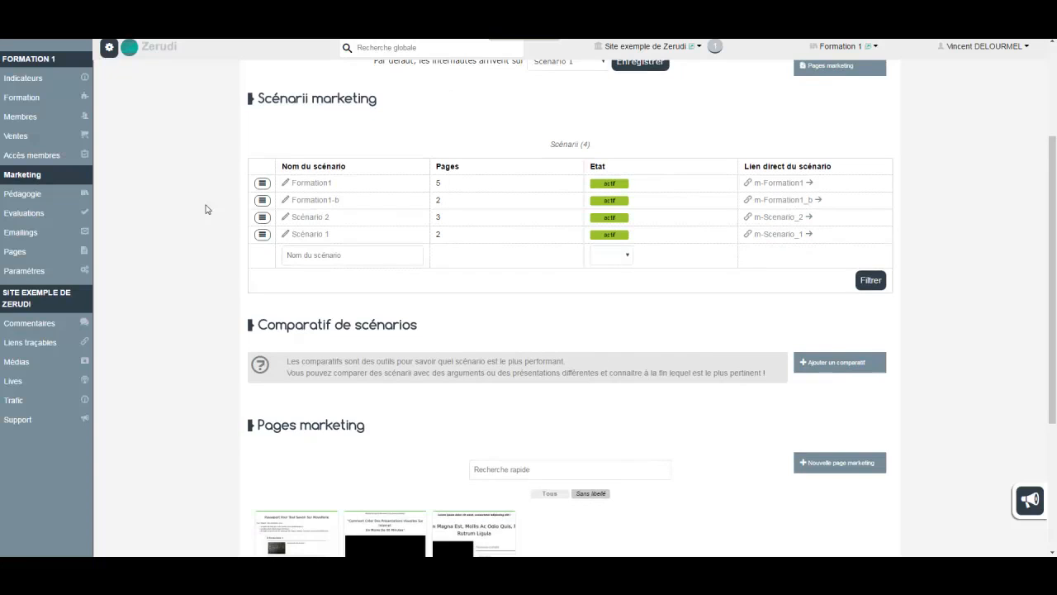
click(262, 182)
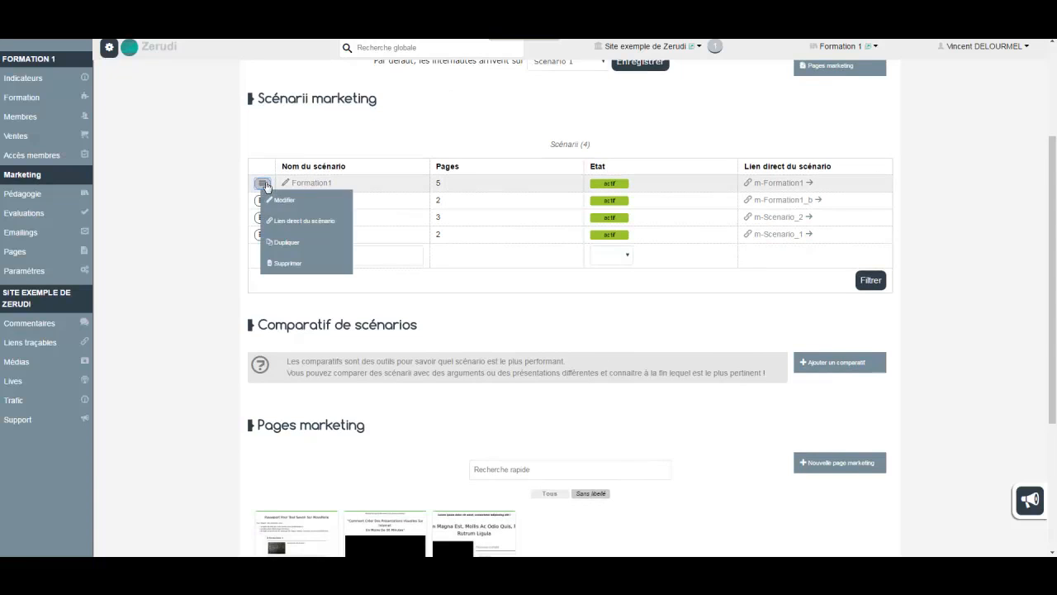
click(285, 242)
click(569, 81)
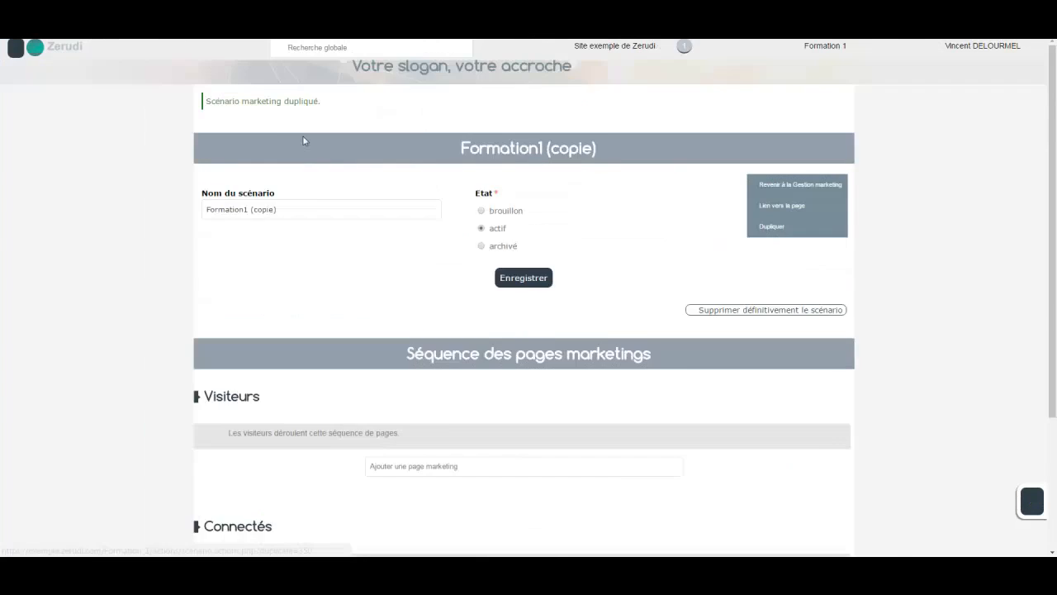
Enter Formation1-c as the scenario name of the new copy.
scroll(248, 173, down, 2)
drag(292, 137, 326, 136)
text(-)
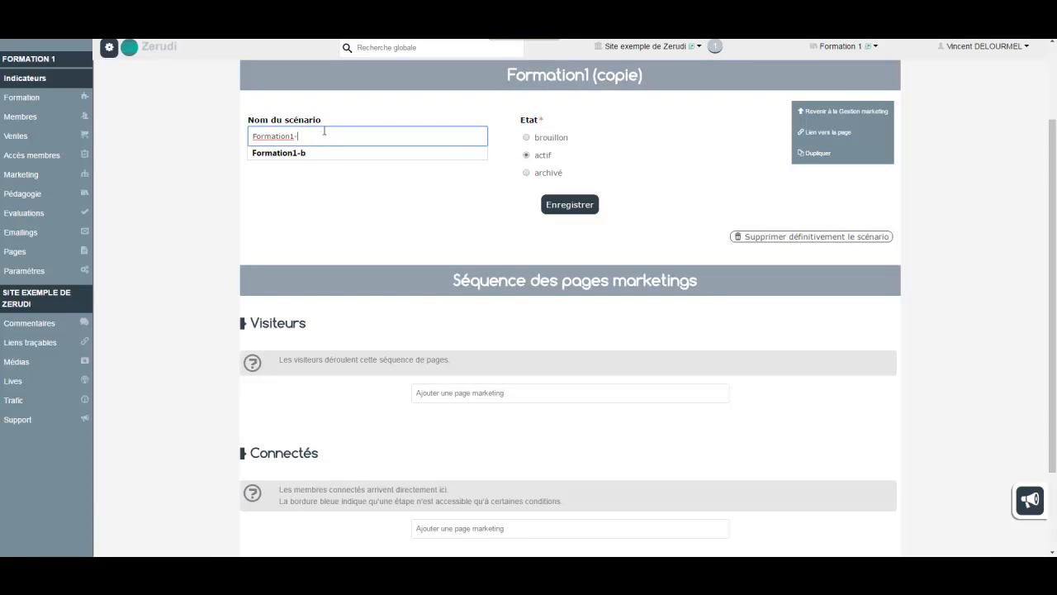
text(c)
Add page commande type as the only page in the new copy's Visiteurs sequence.
scroll(237, 230, down, 2)
click(430, 283)
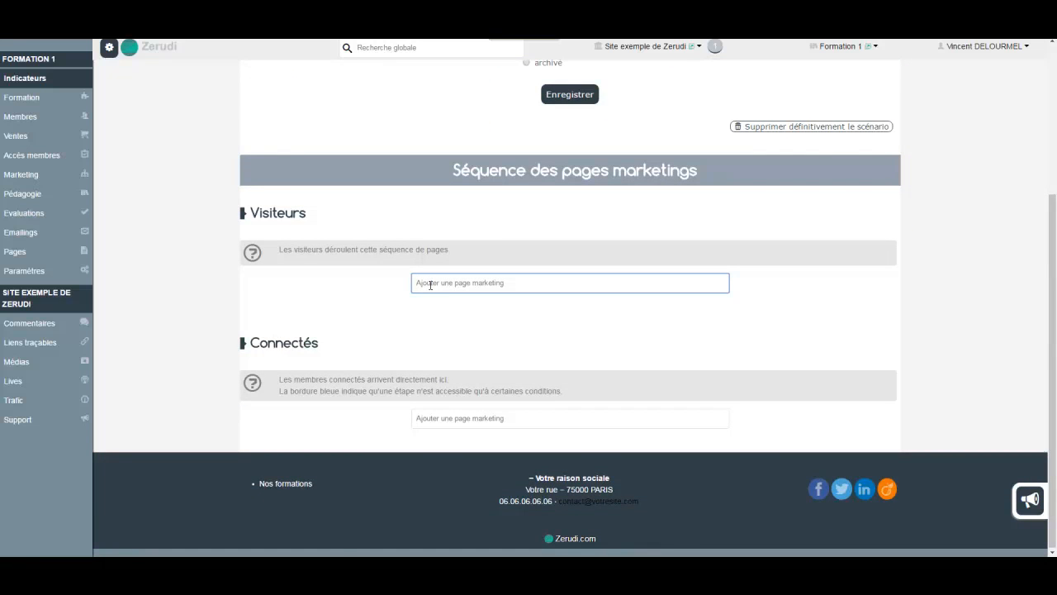
text(comm)
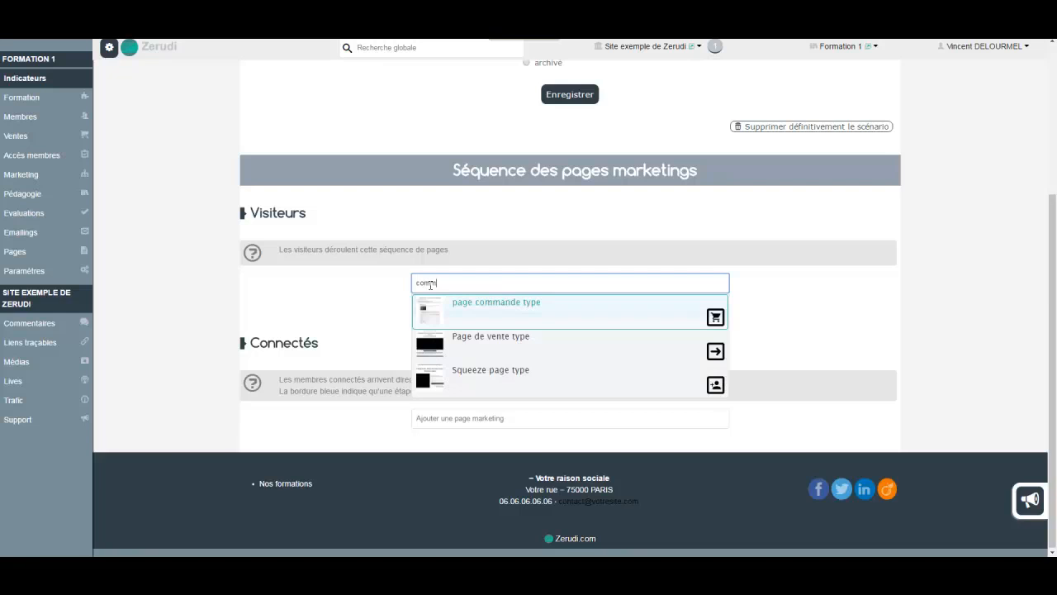
click(461, 305)
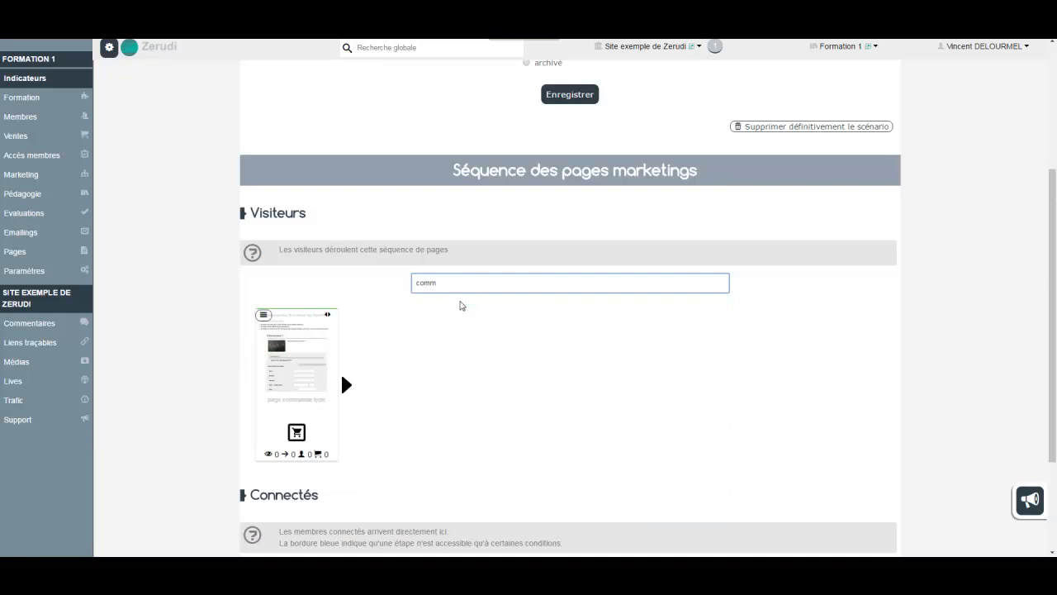
scroll(198, 316, down, 1)
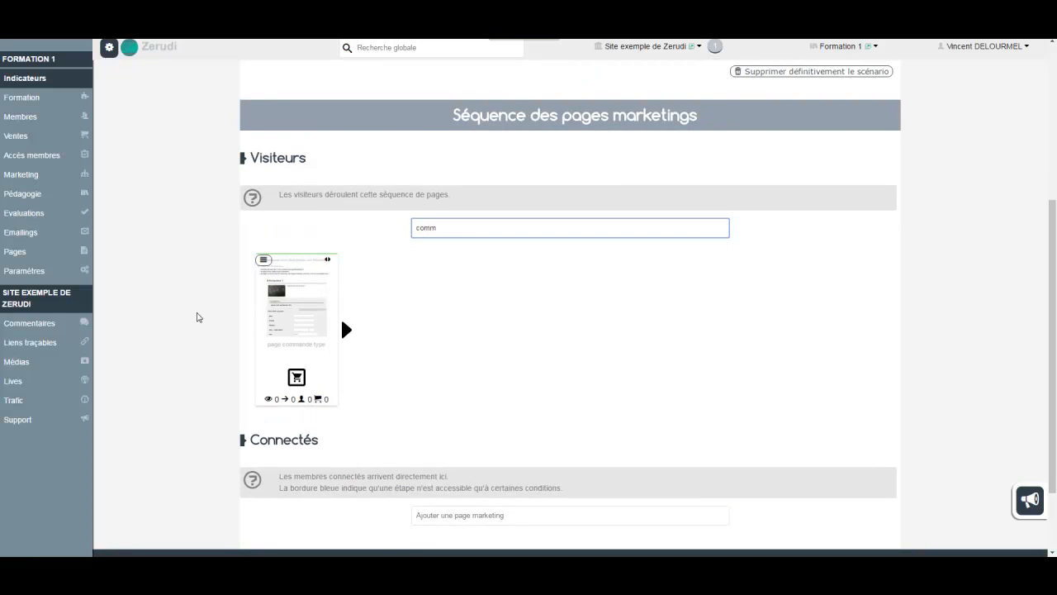
double_click(444, 225)
Reopen Formation1 (copie) from the scenario list, change its name to Formation1-c and save it.
scroll(198, 240, up, 4)
click(29, 179)
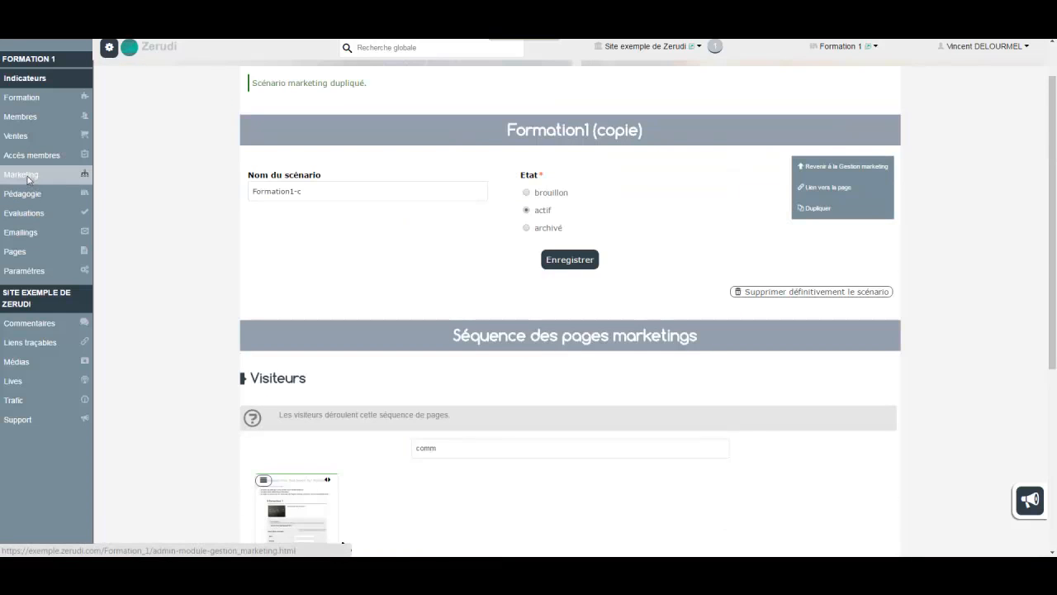
scroll(273, 281, down, 2)
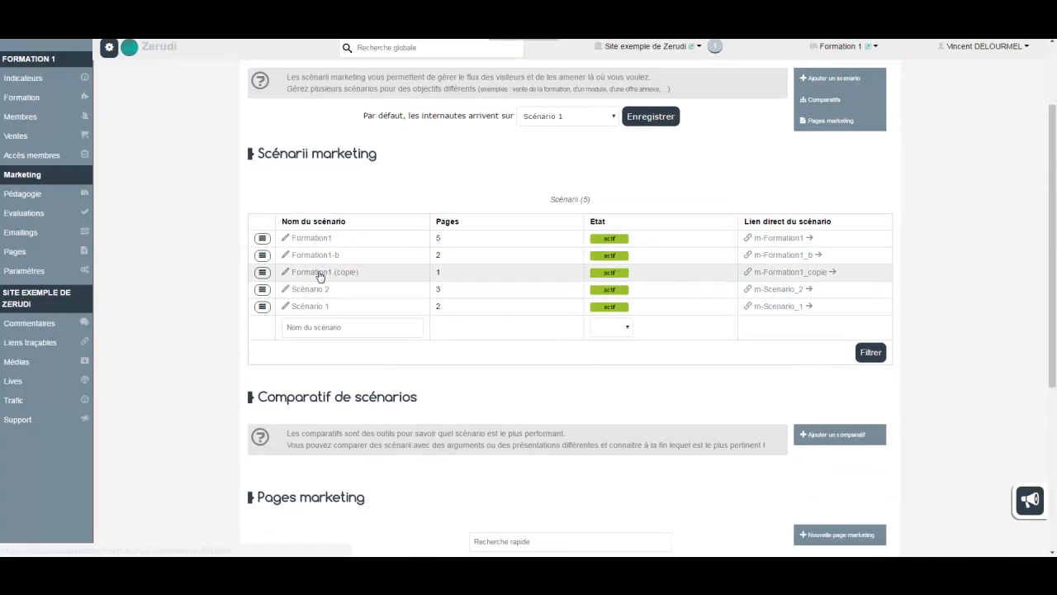
click(314, 274)
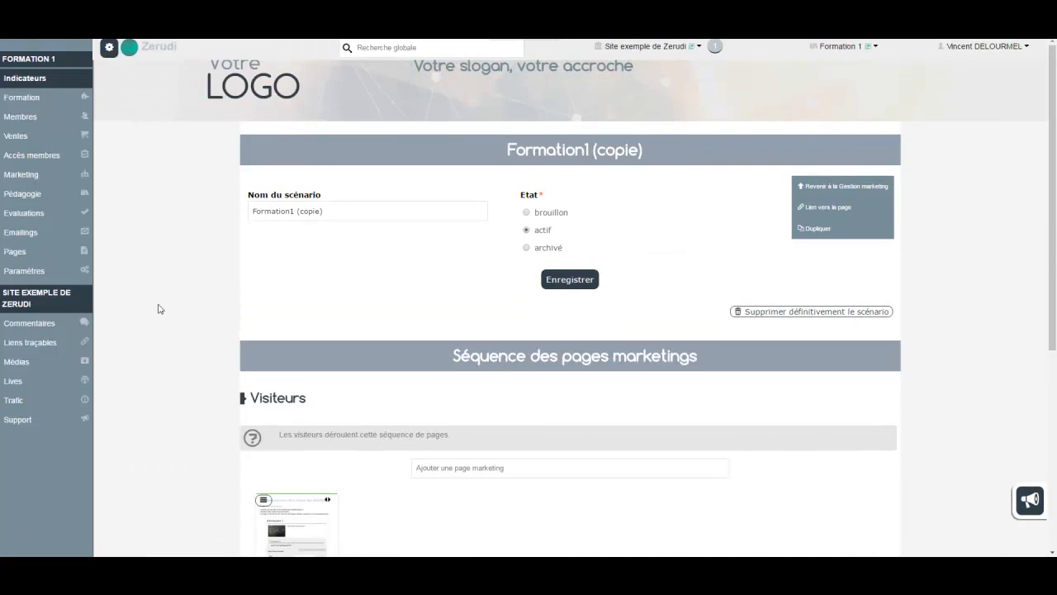
drag(294, 210, 330, 210)
text(-c)
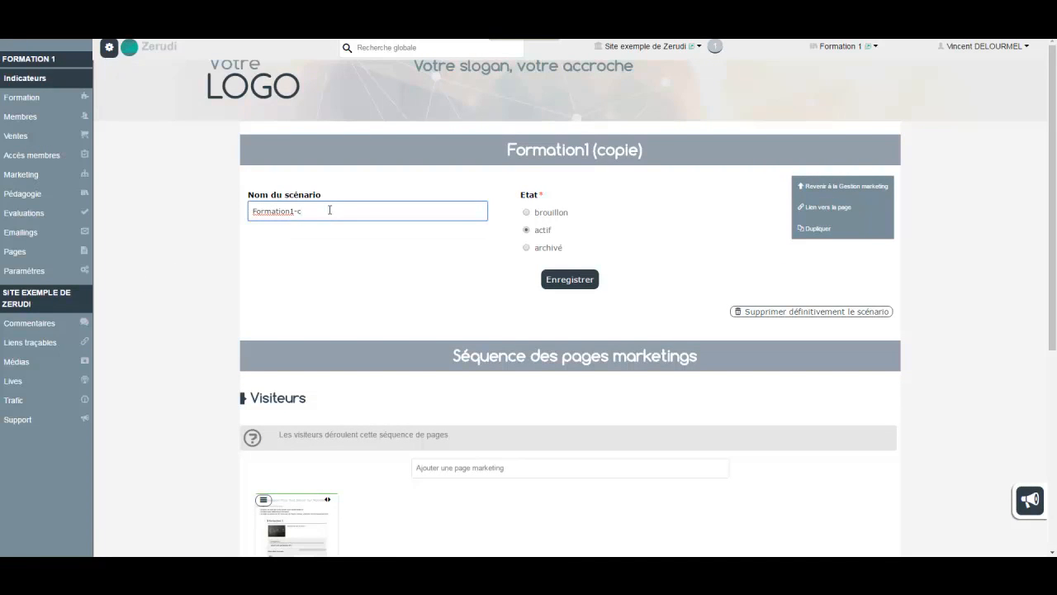
click(572, 281)
Start a new scenario comparison from the marketing management page and name it Formation1.
click(25, 175)
scroll(201, 193, down, 1)
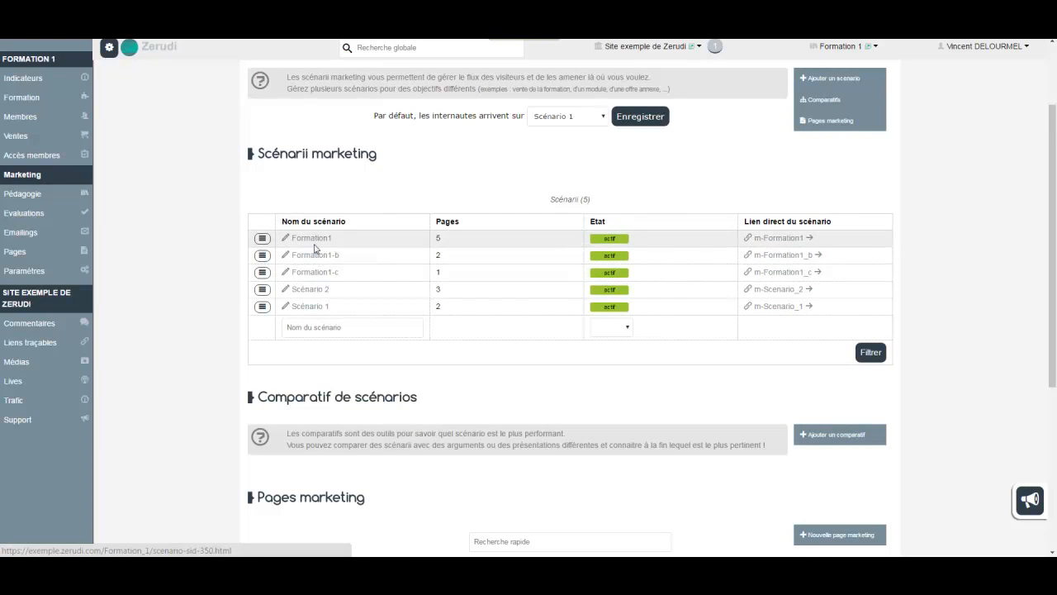
scroll(199, 241, down, 2)
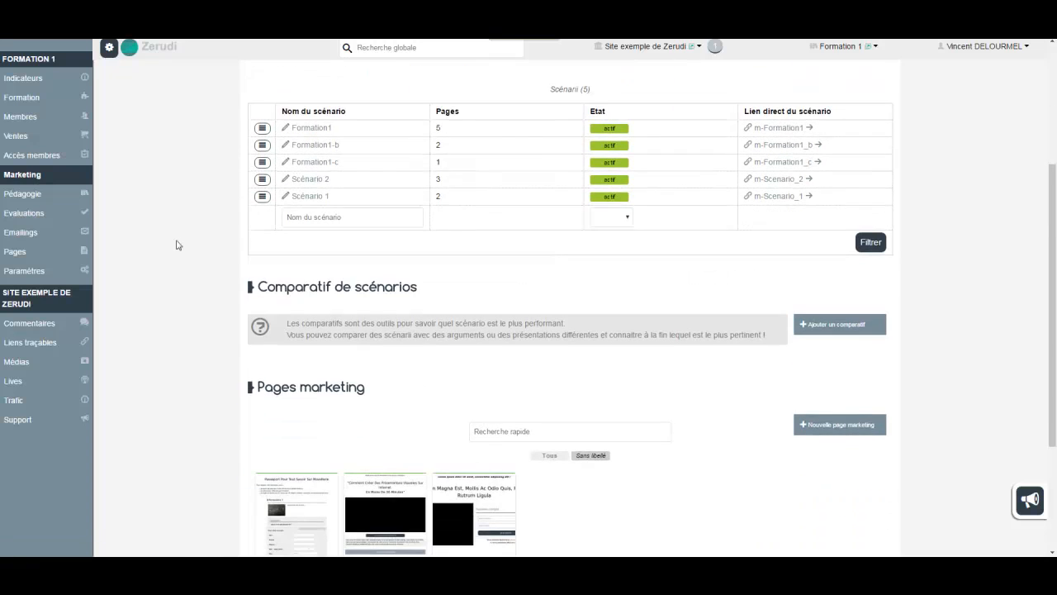
click(826, 329)
scroll(181, 253, down, 2)
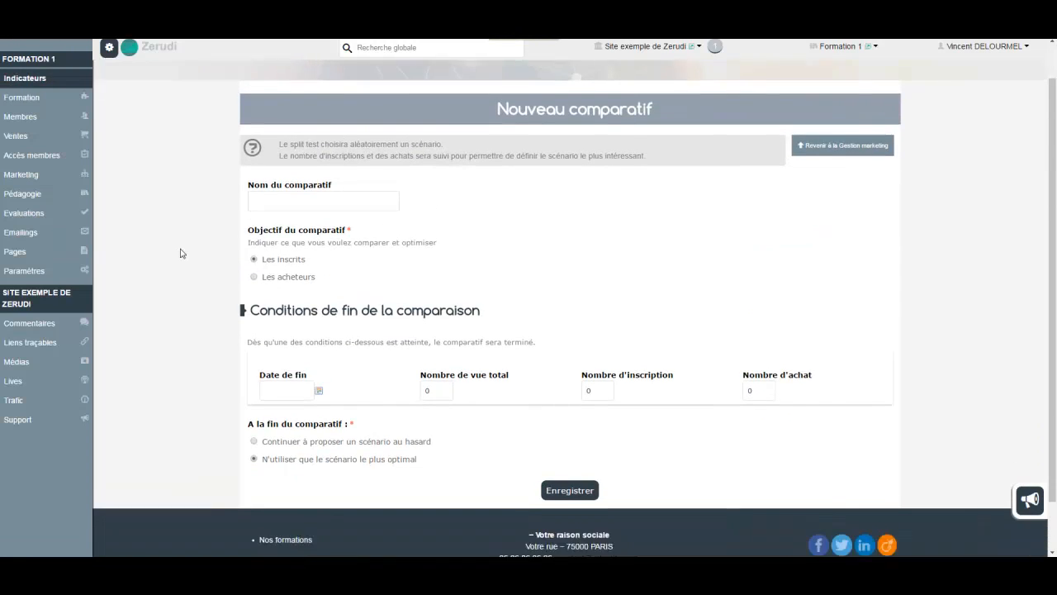
click(262, 144)
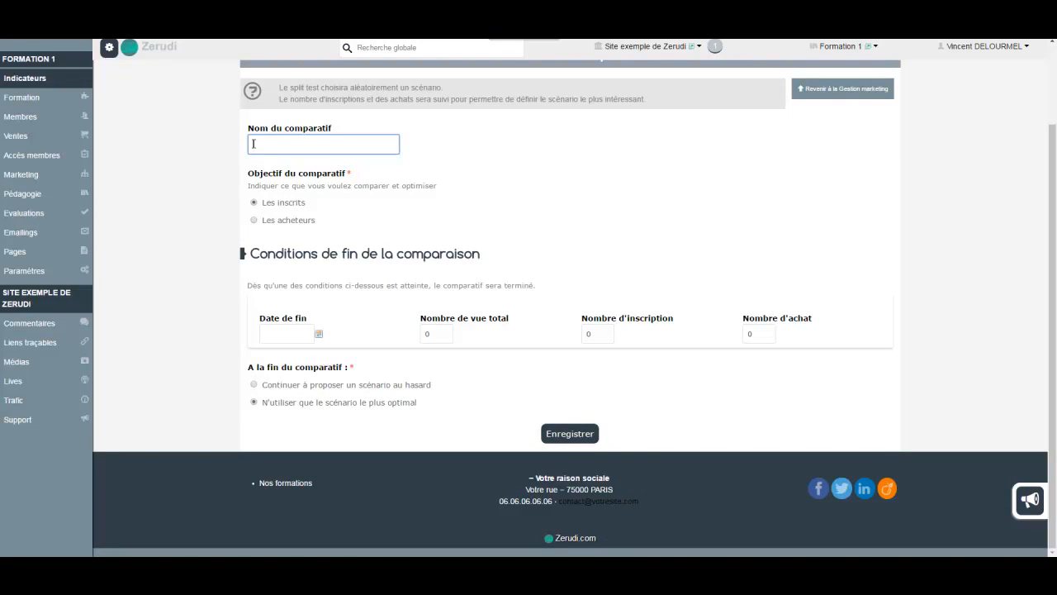
text(fo)
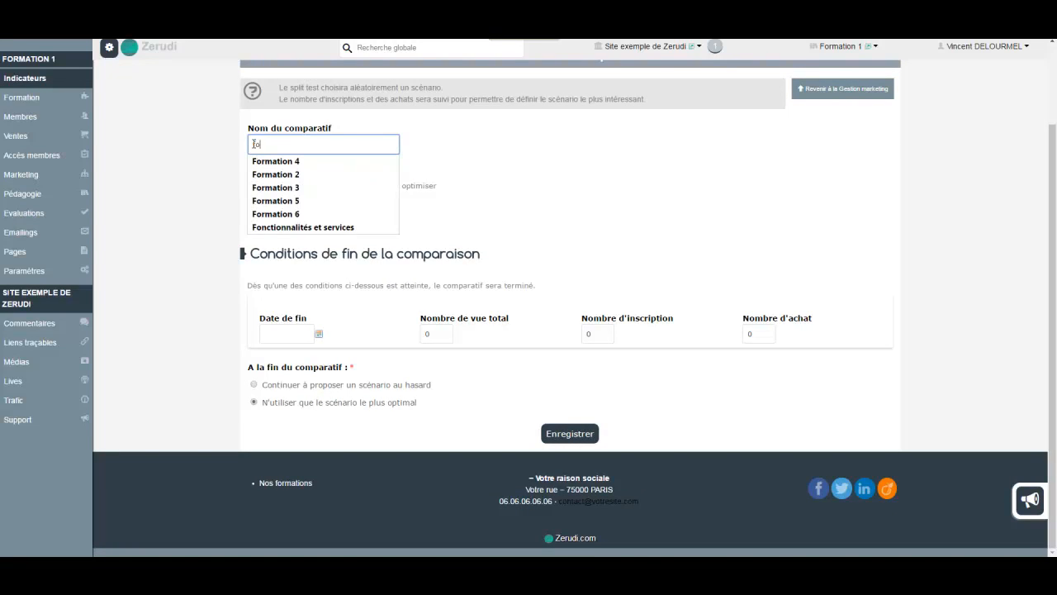
text(rmation1)
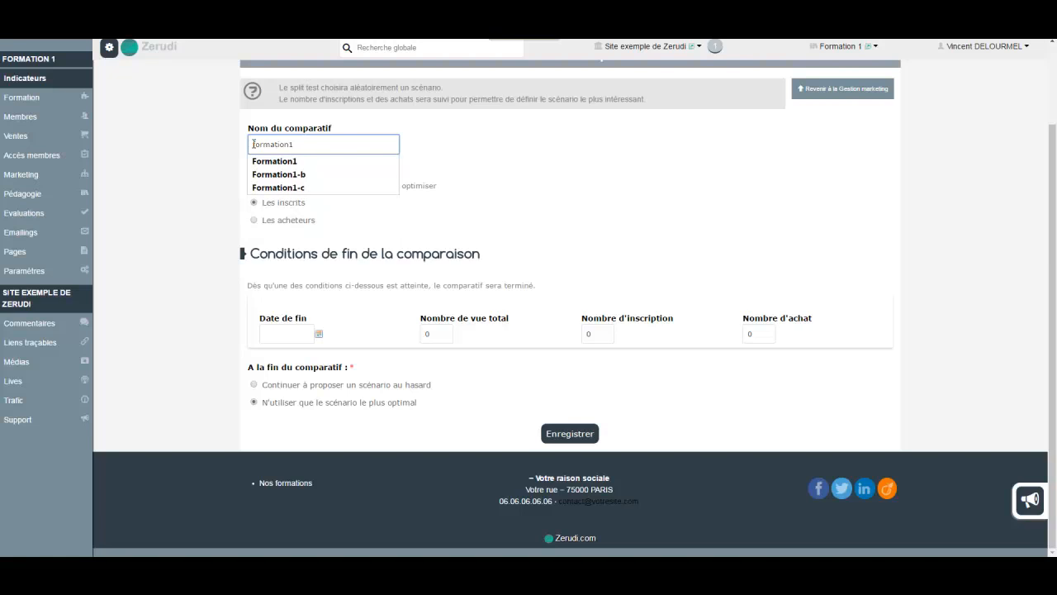
click(261, 163)
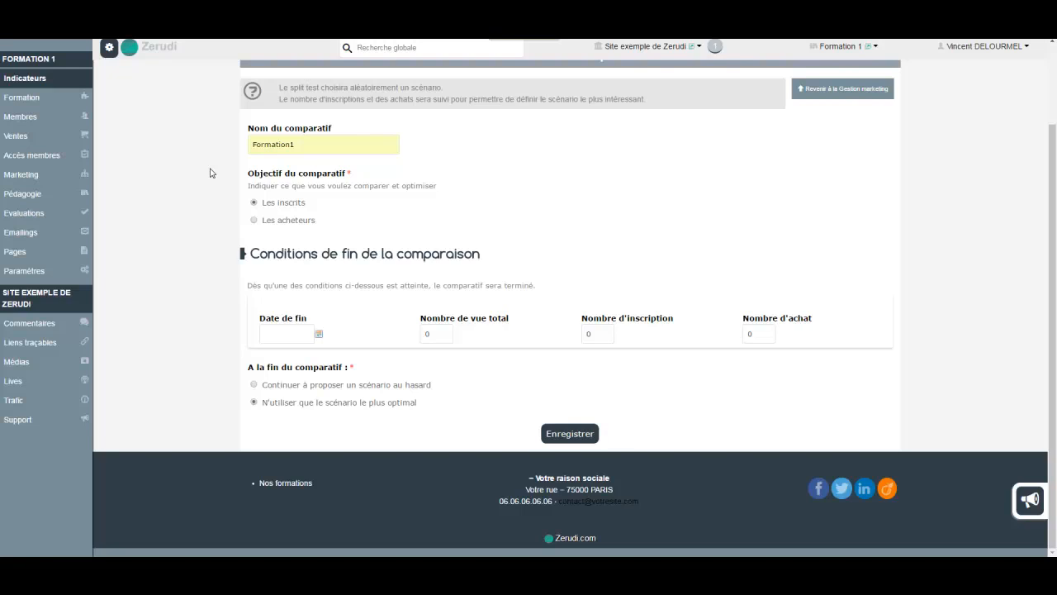
Set the comparison objective to Les acheteurs and make 30 purchases its end condition.
click(255, 221)
double_click(753, 334)
text(30)
click(189, 364)
Examine the end date calendar and the view, registration and purchase count conditions of the comparison.
click(278, 331)
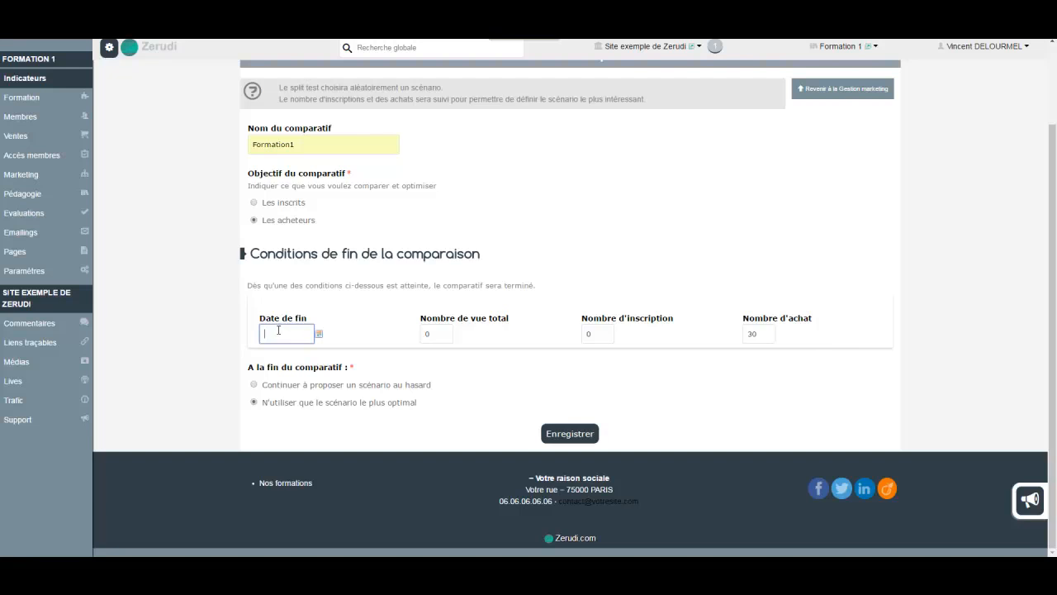
click(319, 334)
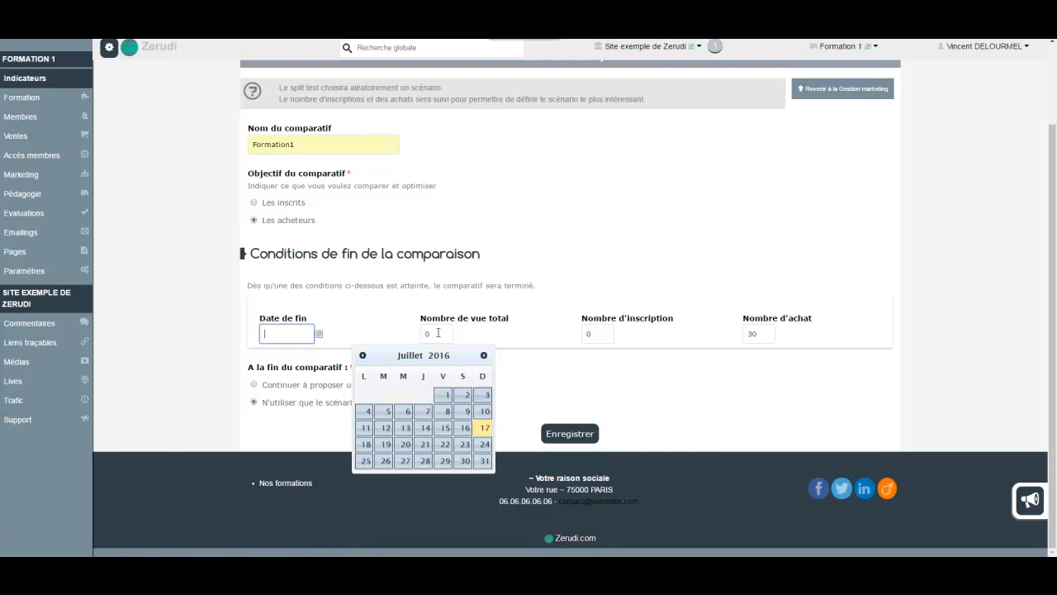
key(Tab)
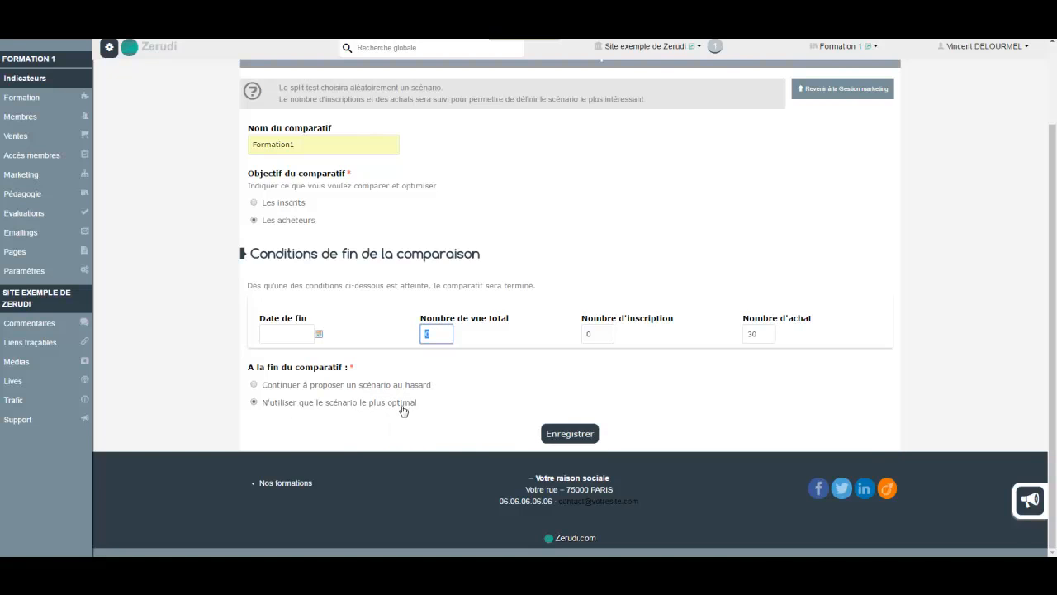
click(588, 334)
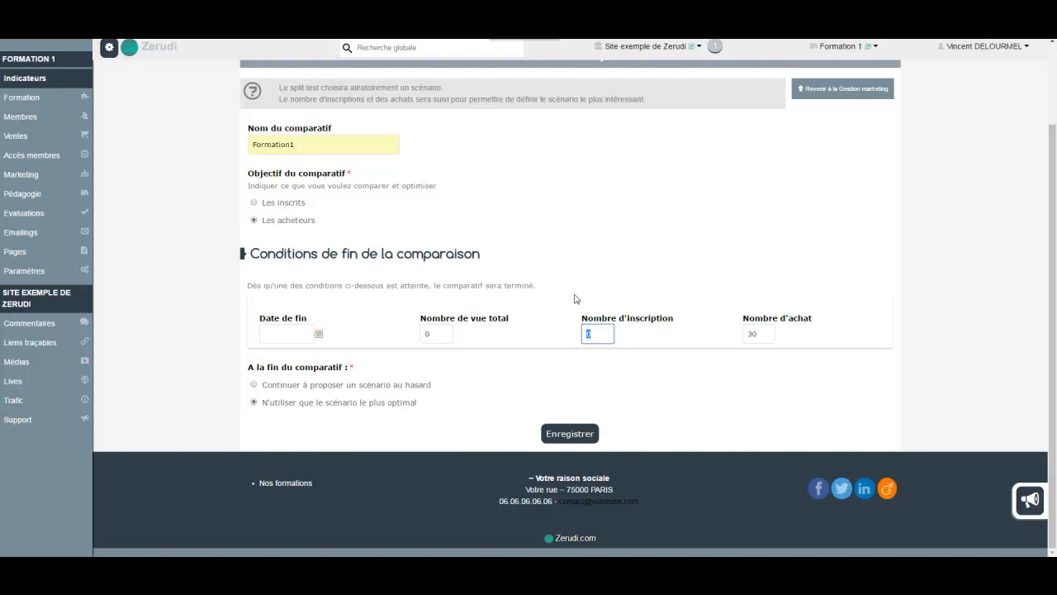
click(172, 320)
click(762, 332)
double_click(762, 332)
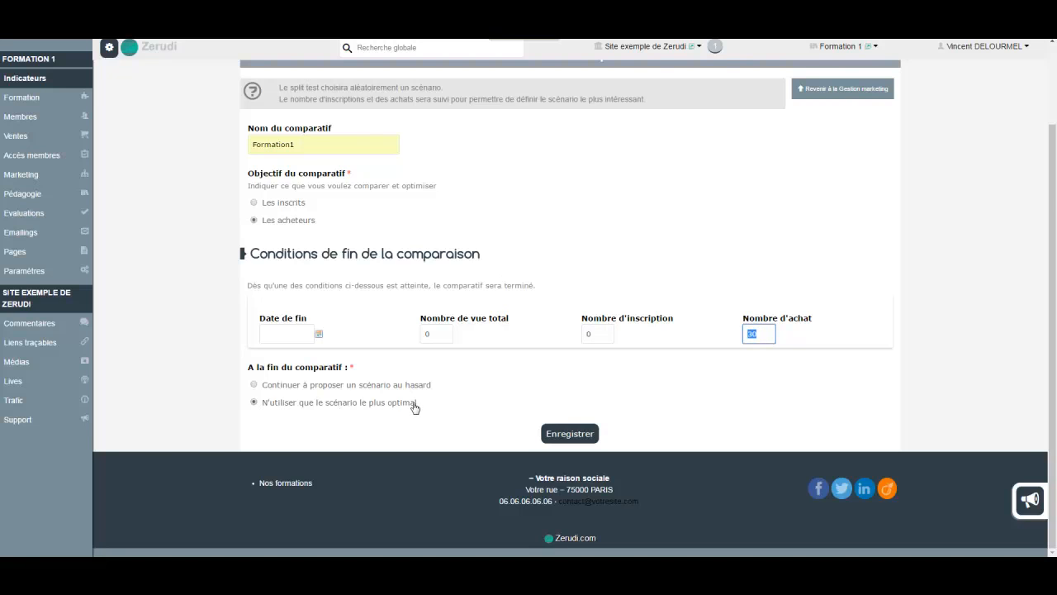
Save the comparison and add Formation1, Formation1-b and Formation1-c as its competing scenarios.
click(569, 433)
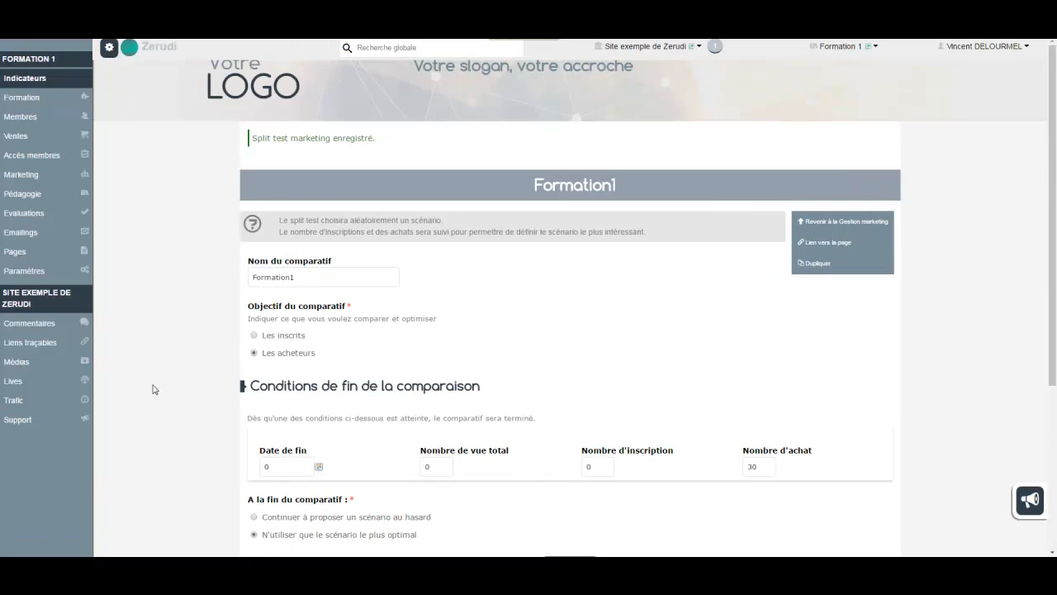
scroll(128, 279, down, 2)
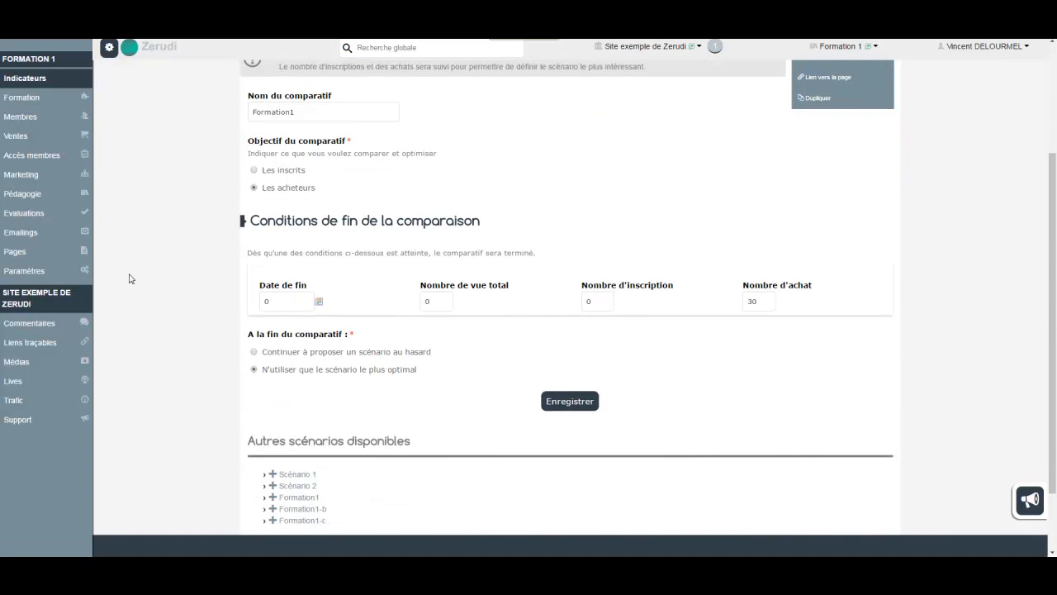
scroll(128, 278, down, 1)
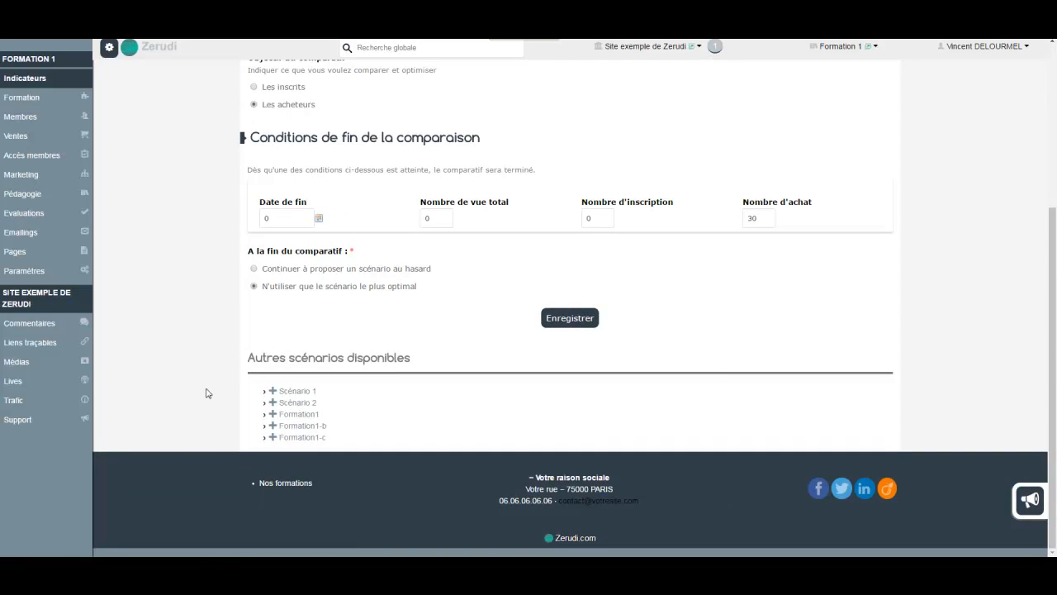
click(273, 415)
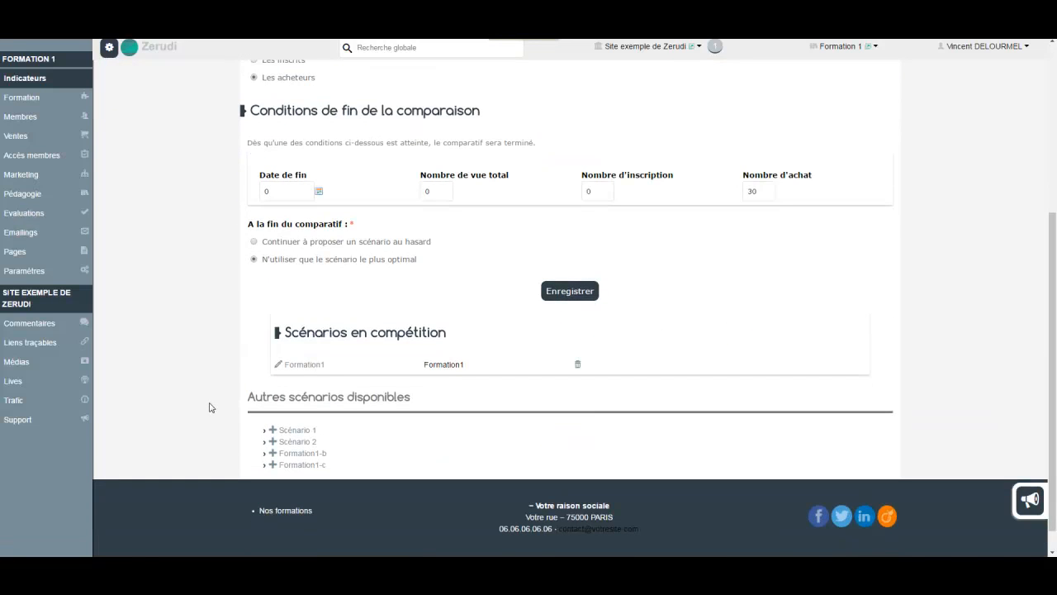
click(273, 453)
click(272, 465)
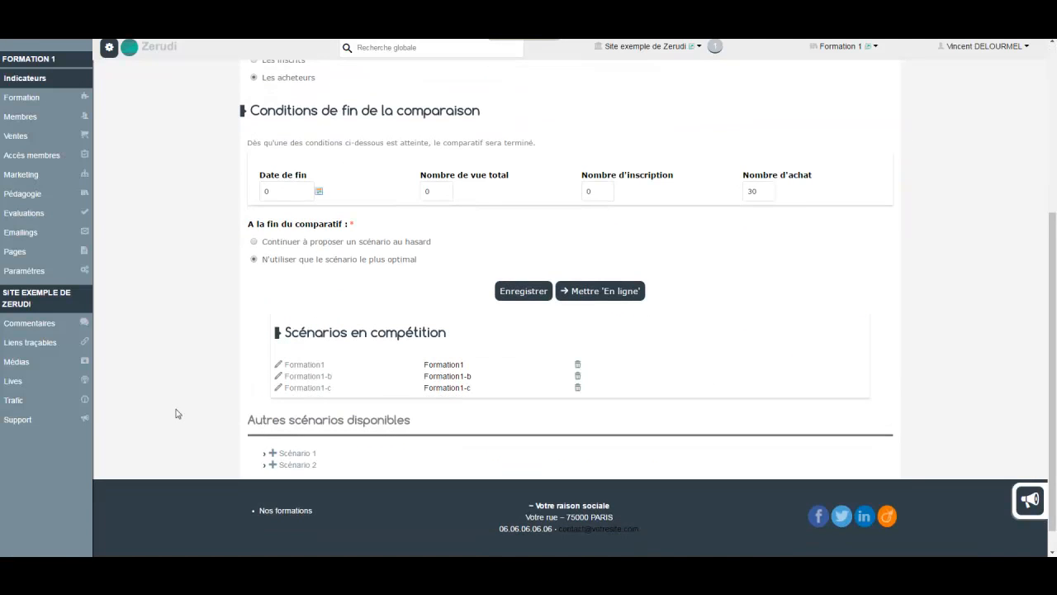
Save the comparison with its competing scenarios and put it online.
click(532, 293)
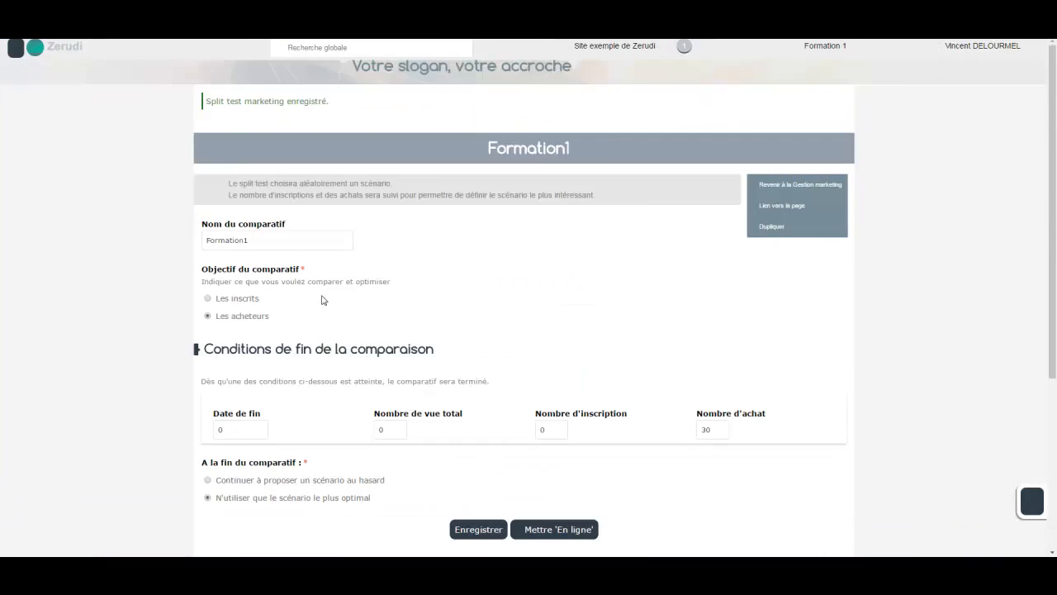
scroll(221, 319, down, 5)
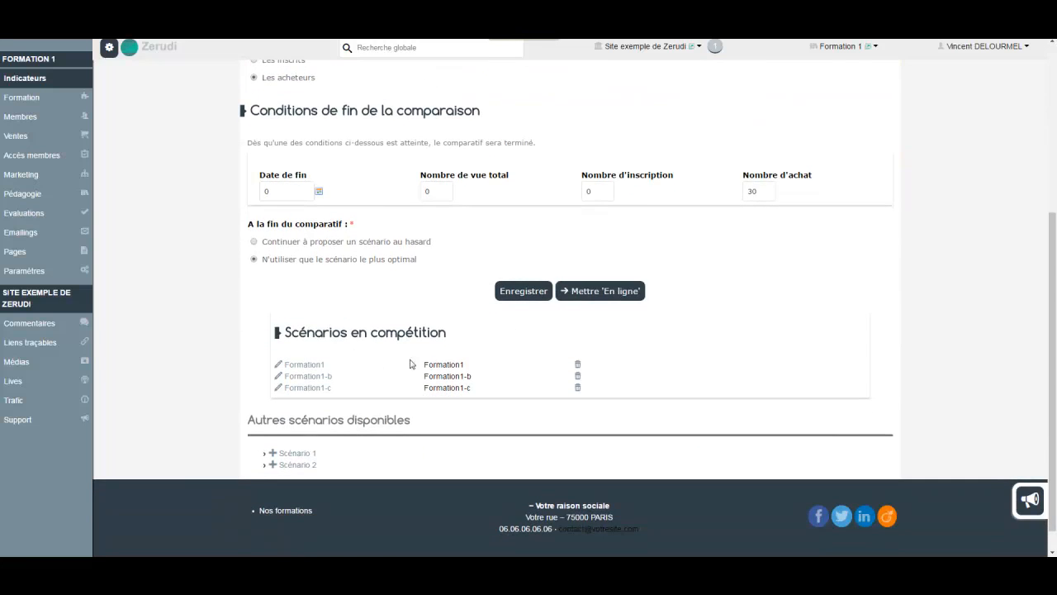
drag(286, 334, 451, 335)
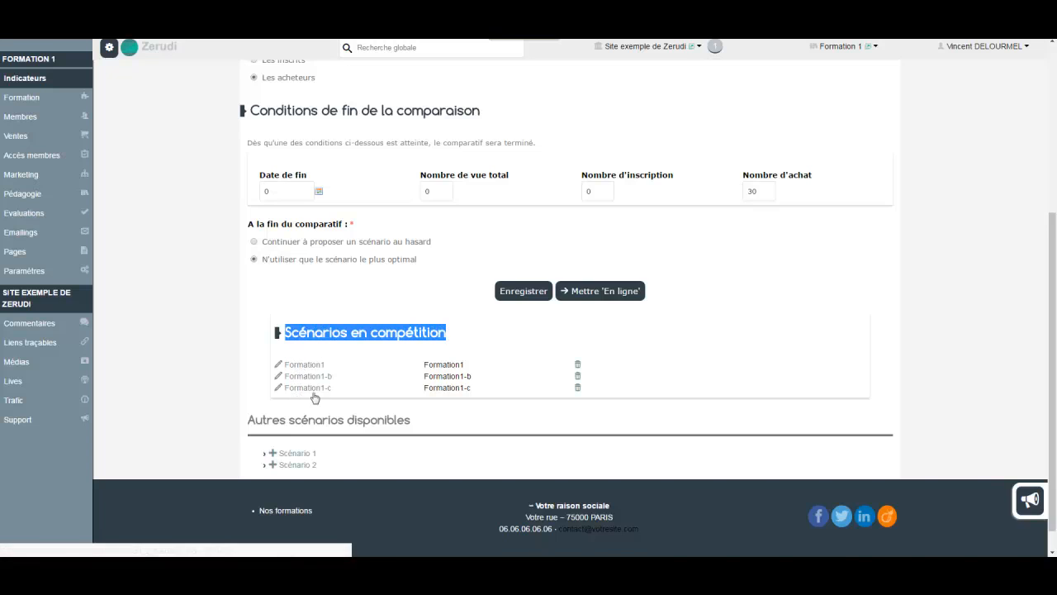
click(598, 296)
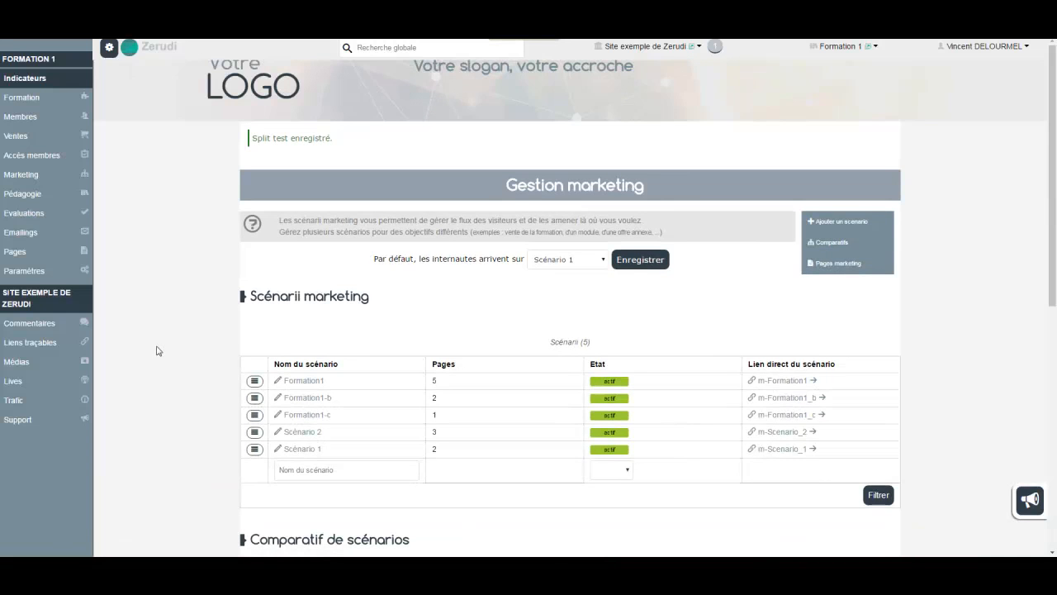
Copy the direct split-test link of the Formation1 comparison to the clipboard.
scroll(157, 351, down, 3)
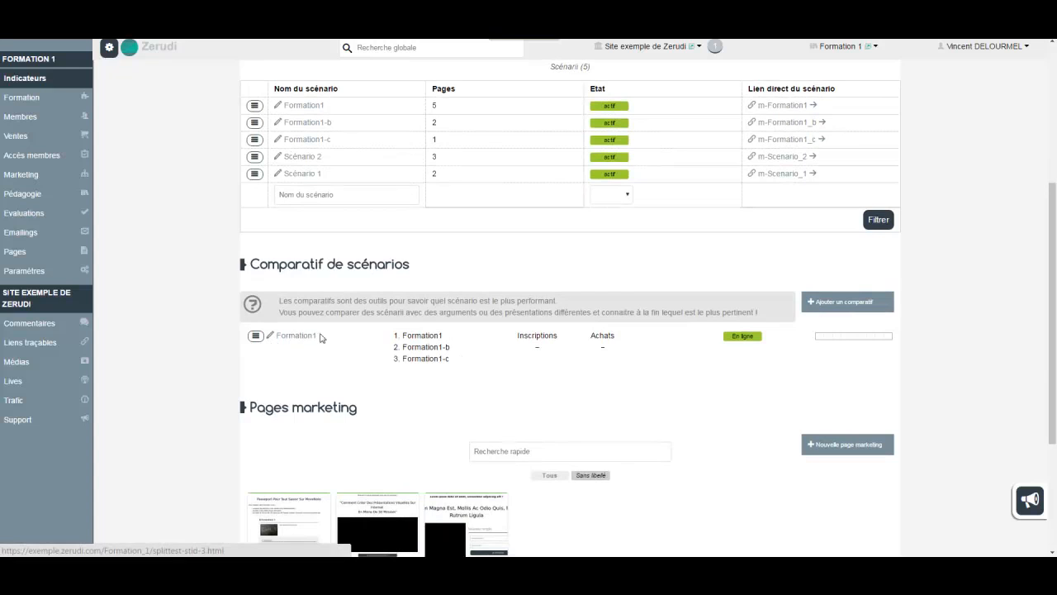
click(256, 336)
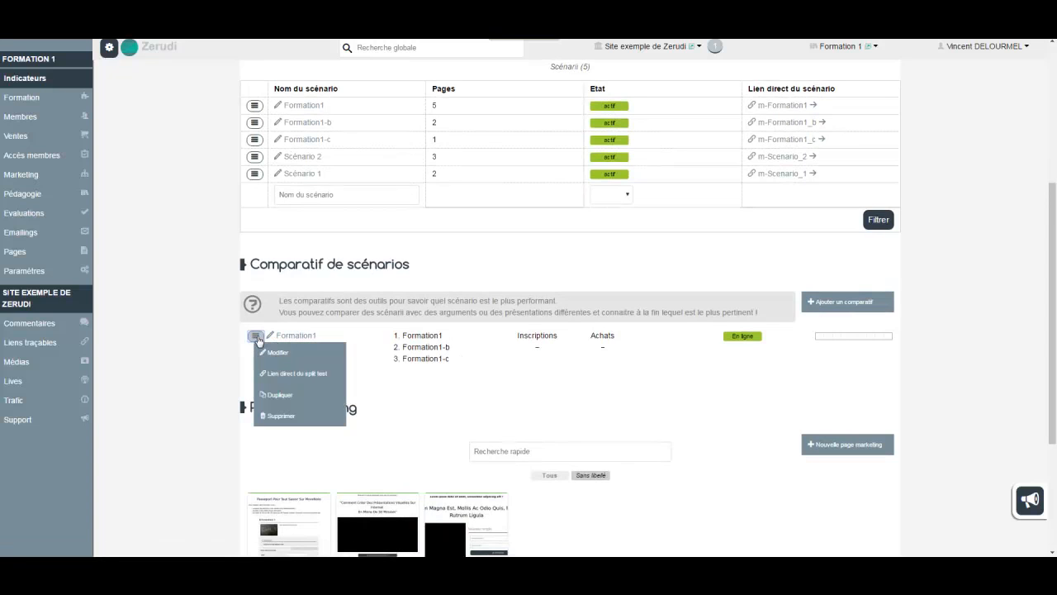
click(299, 379)
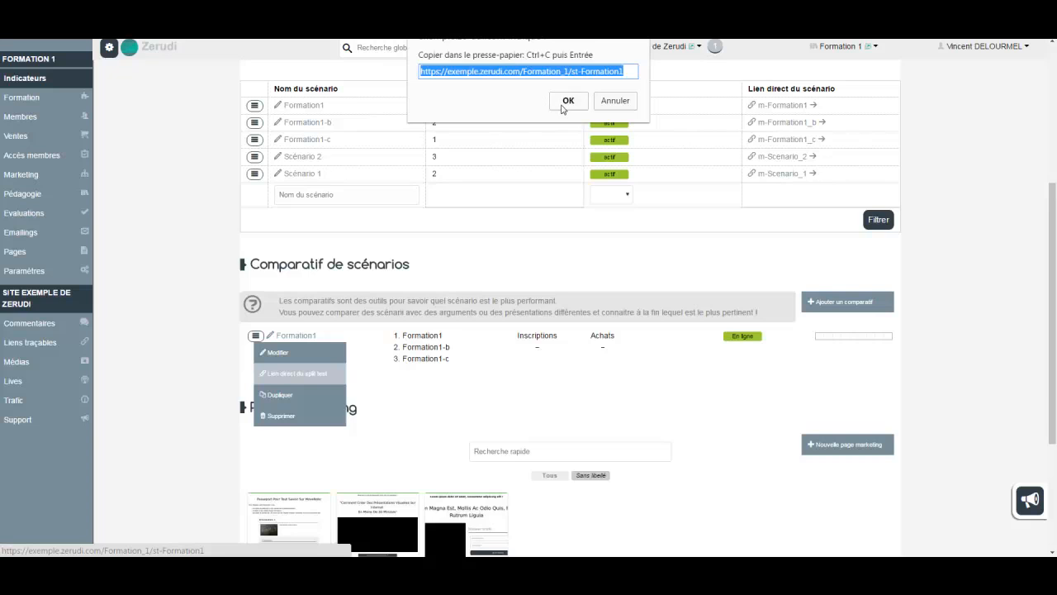
click(562, 108)
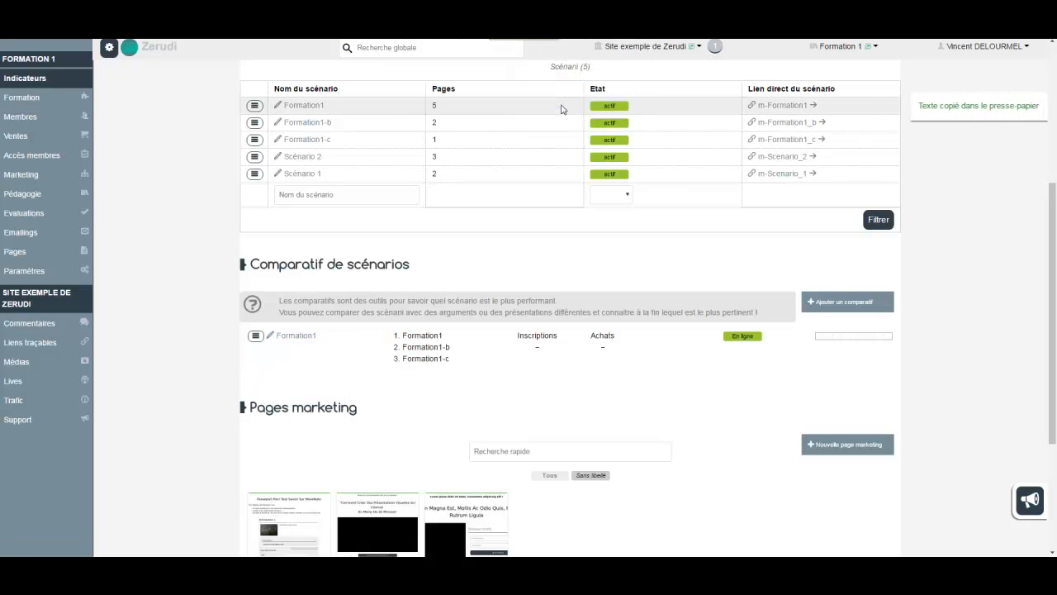
Open the copied split-test link in a private browsing window and examine the page served to visitors.
click(1047, 31)
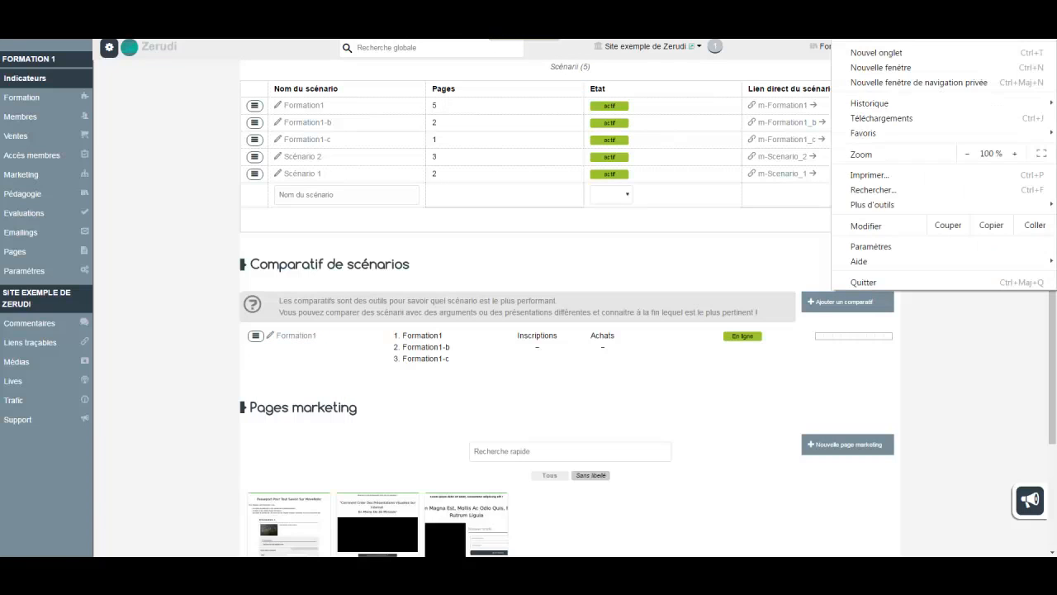
click(935, 86)
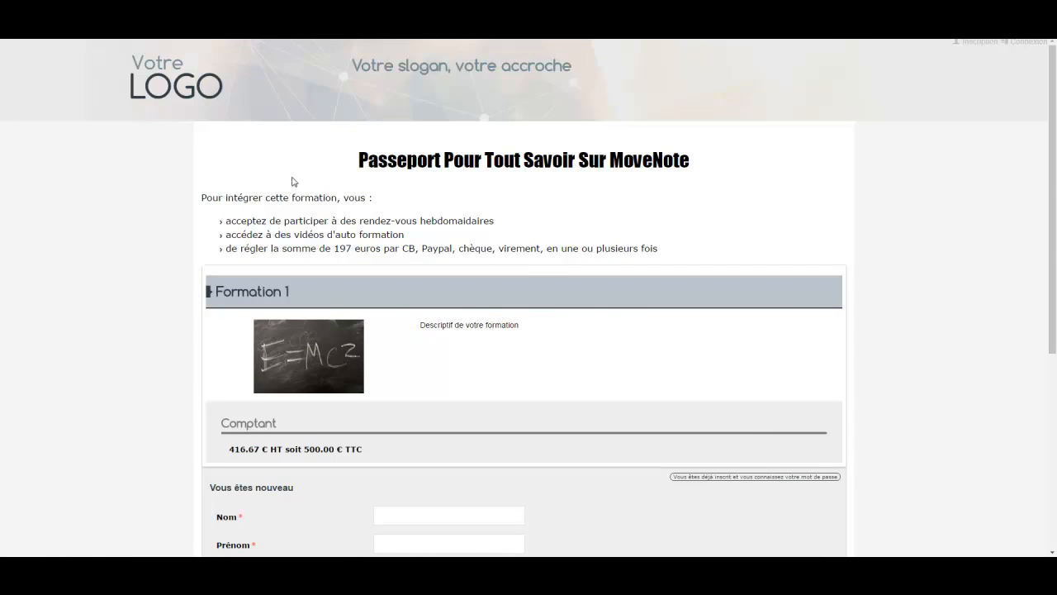
scroll(127, 168, down, 3)
scroll(128, 169, up, 3)
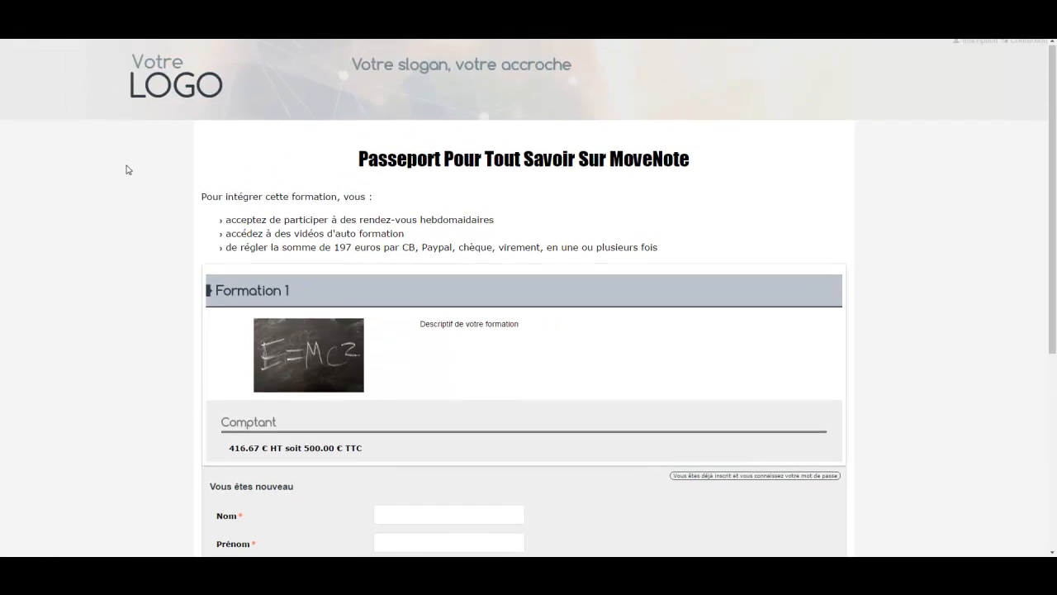
scroll(126, 168, down, 4)
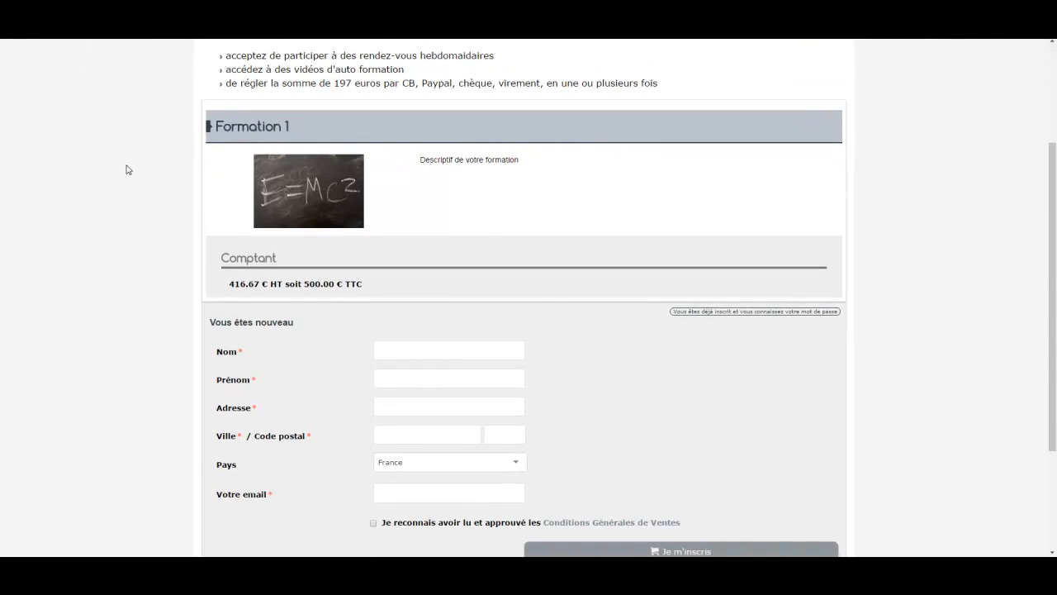
scroll(127, 170, down, 3)
scroll(126, 169, up, 5)
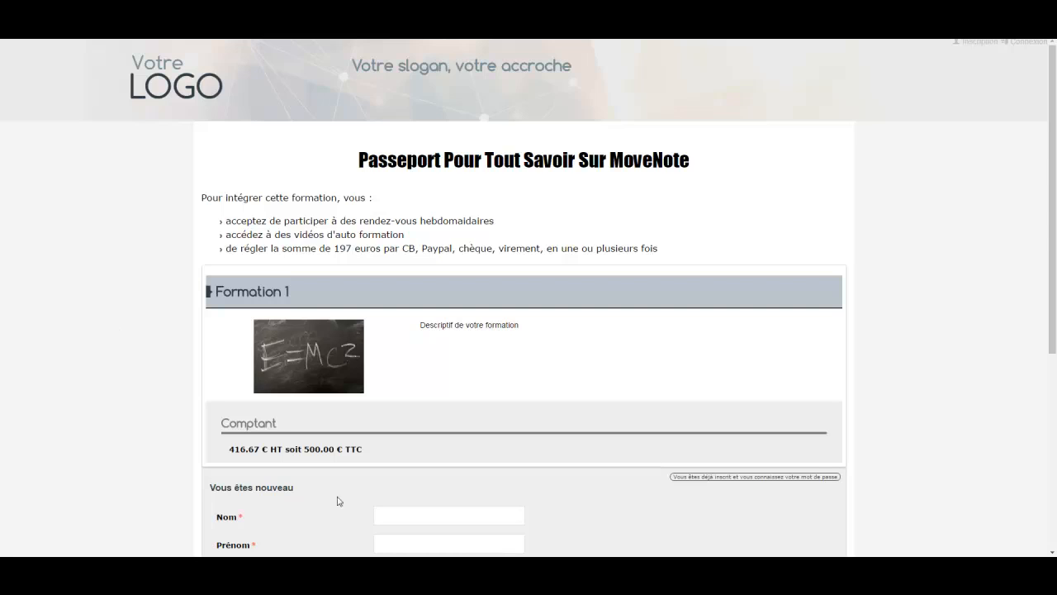
Switch back to the marketing management window and look over the actions available for the Formation1 comparison.
mouse_move(80, 555)
click(76, 522)
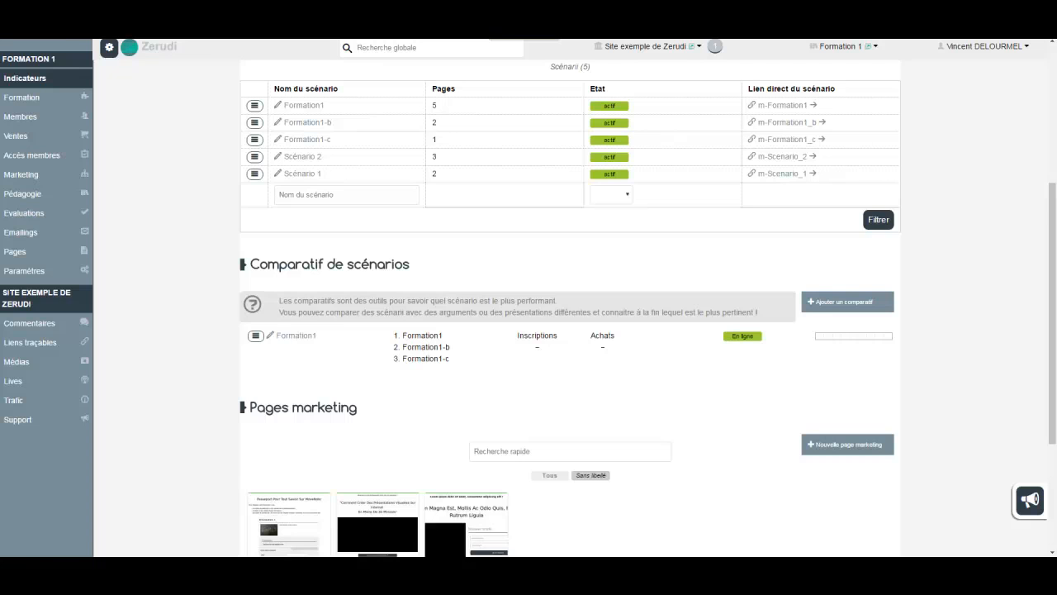
scroll(176, 276, down, 2)
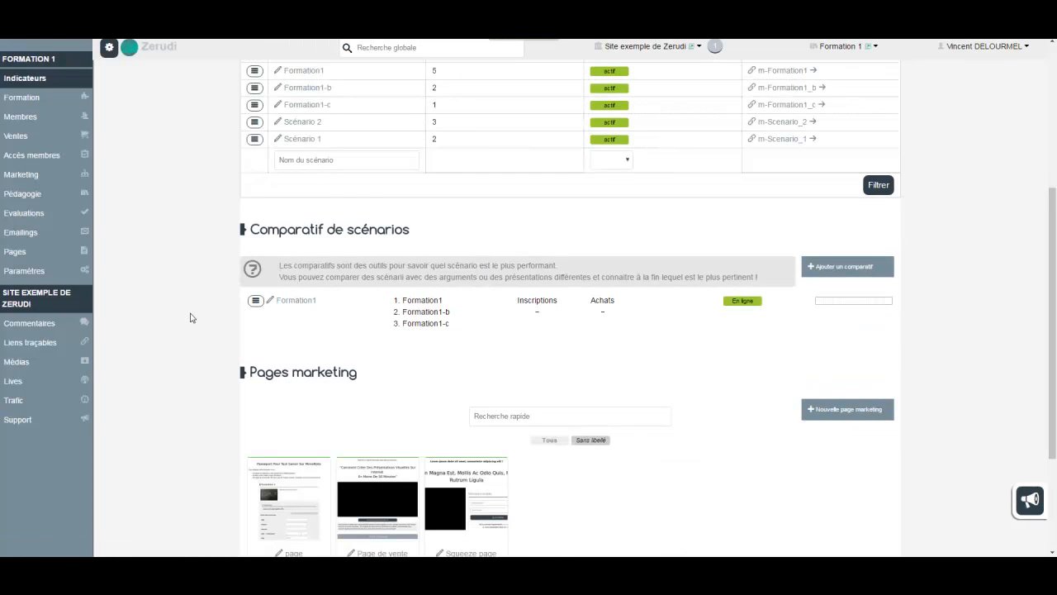
scroll(193, 315, down, 1)
scroll(202, 307, up, 2)
click(256, 301)
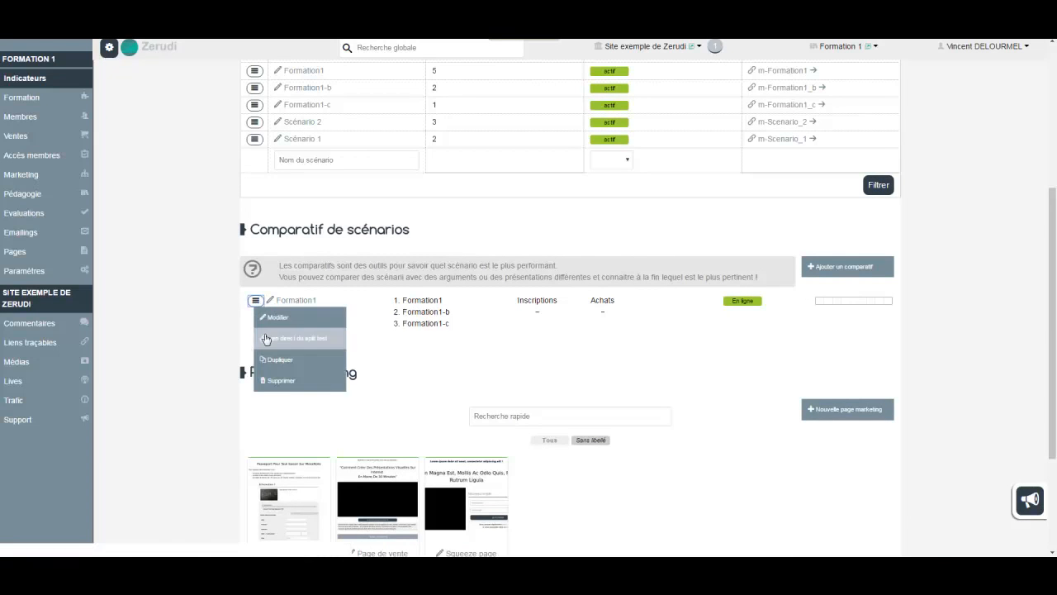
click(170, 340)
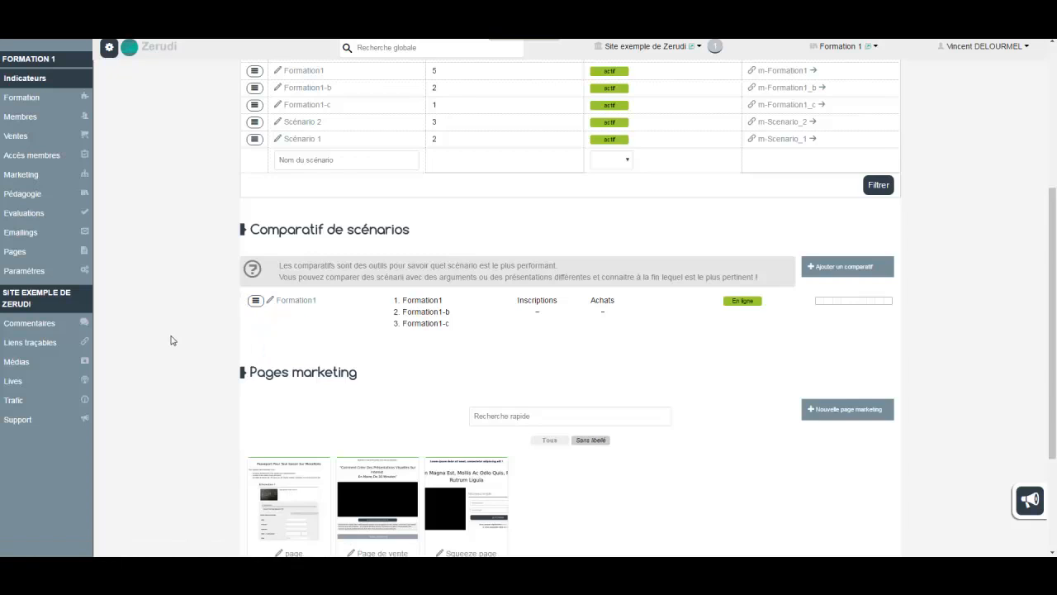
Review the marketing scenario list and the scenarios competing in the Formation1 comparison.
scroll(170, 343, up, 2)
scroll(171, 346, up, 1)
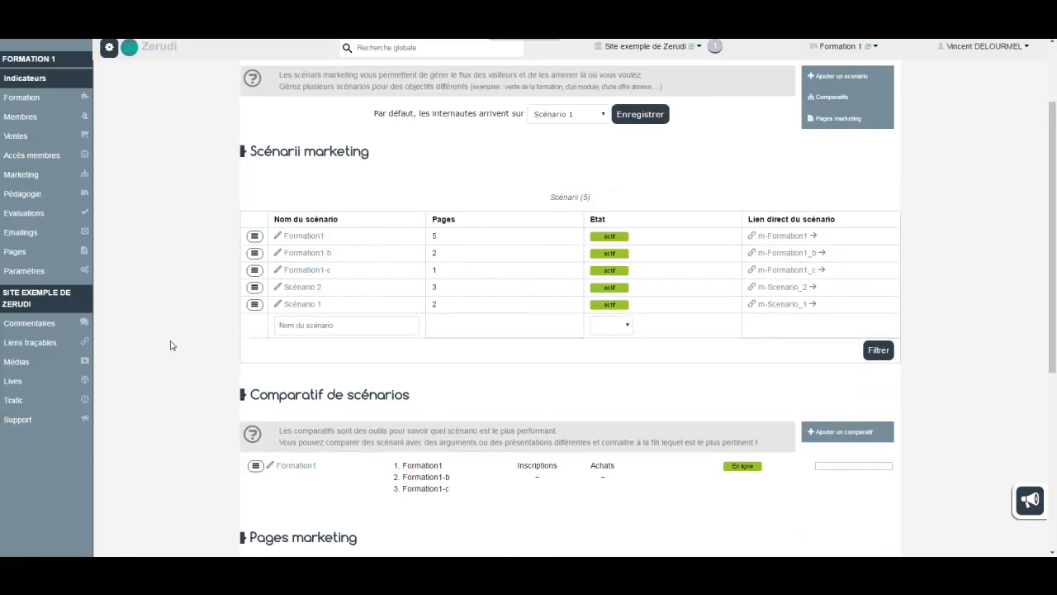
scroll(189, 337, down, 2)
drag(251, 285, 420, 293)
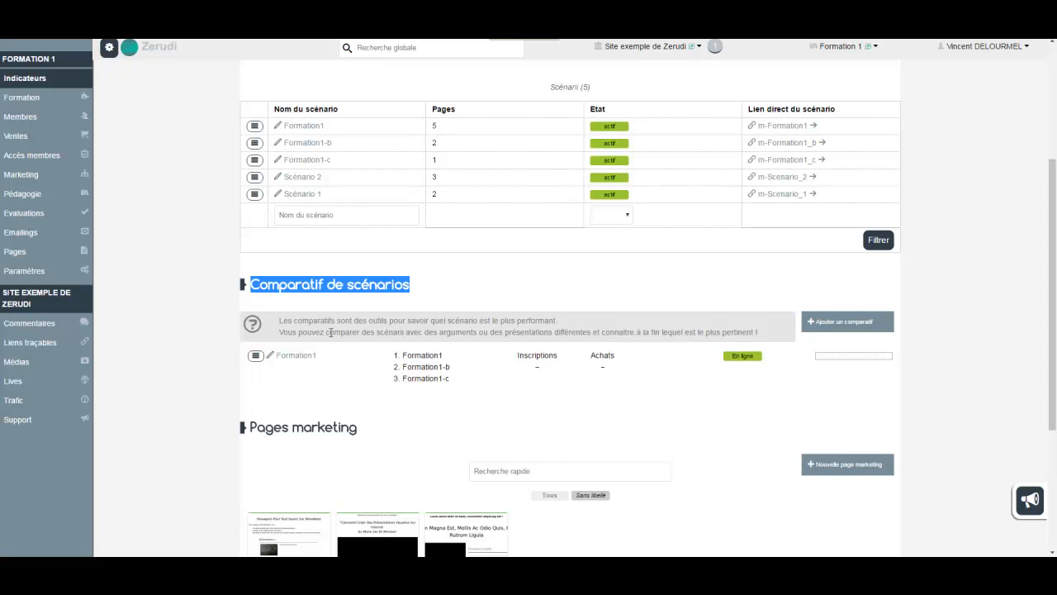
drag(403, 358, 444, 353)
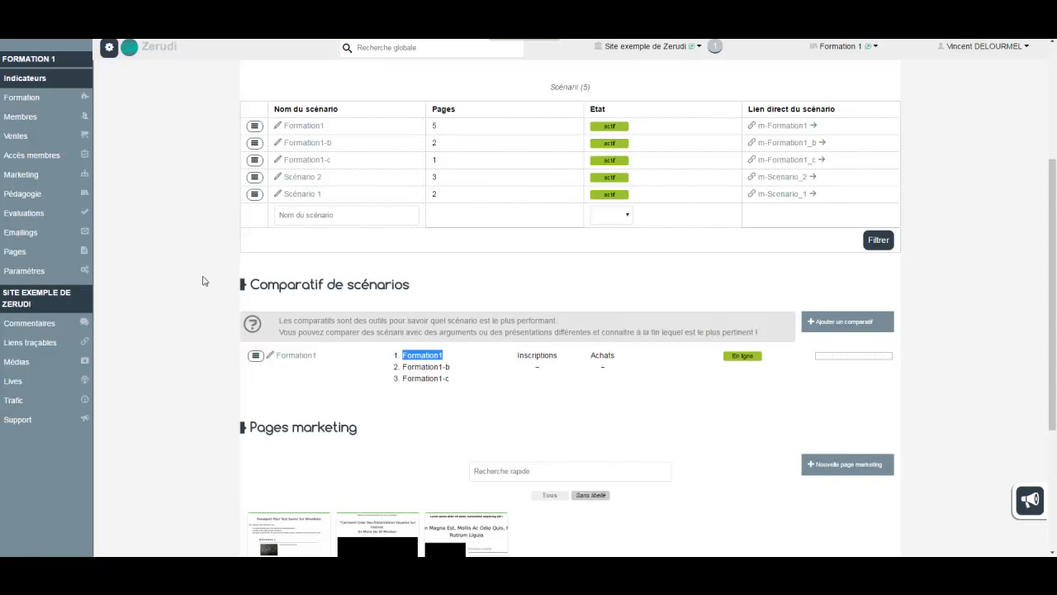
scroll(152, 269, up, 3)
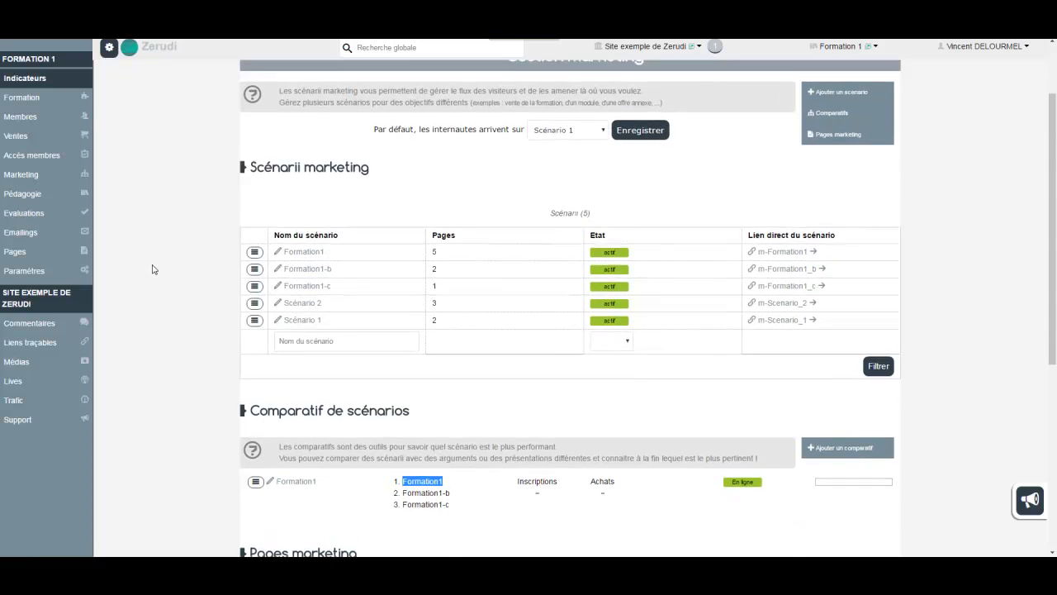